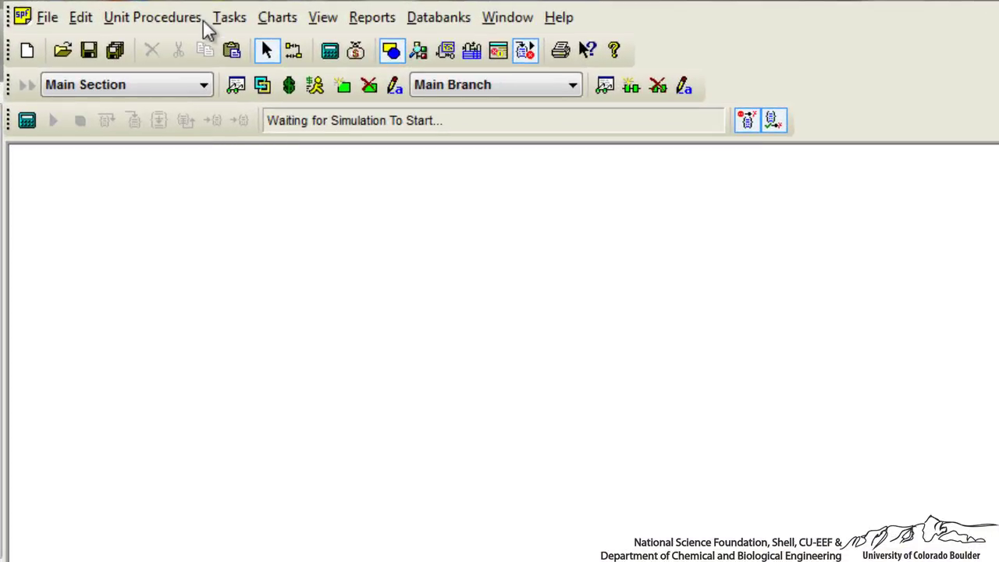
# Place a Centrifugation hydrocyclone unit on the flowsheet.
pyautogui.click(193, 22)
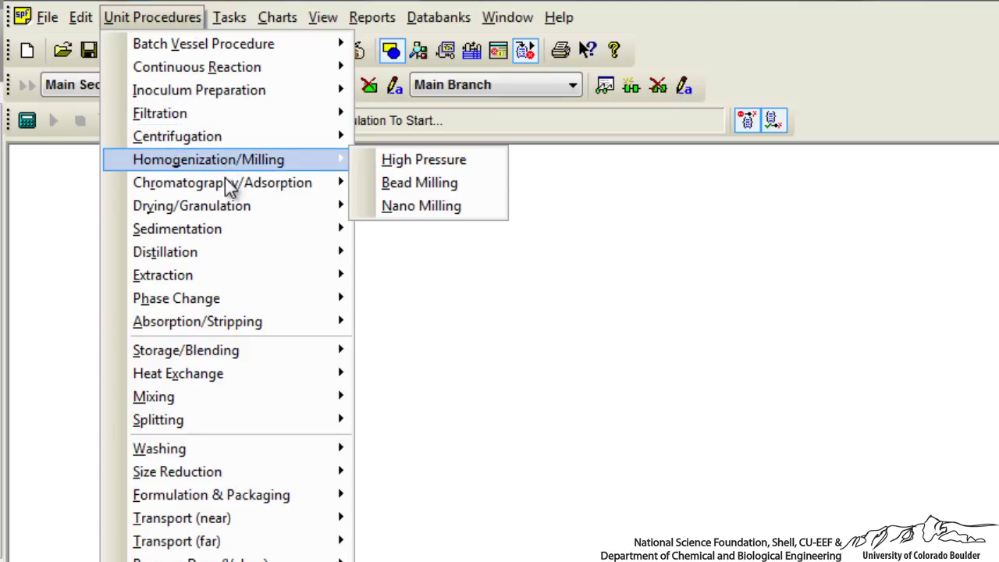
pyautogui.moveTo(234, 137)
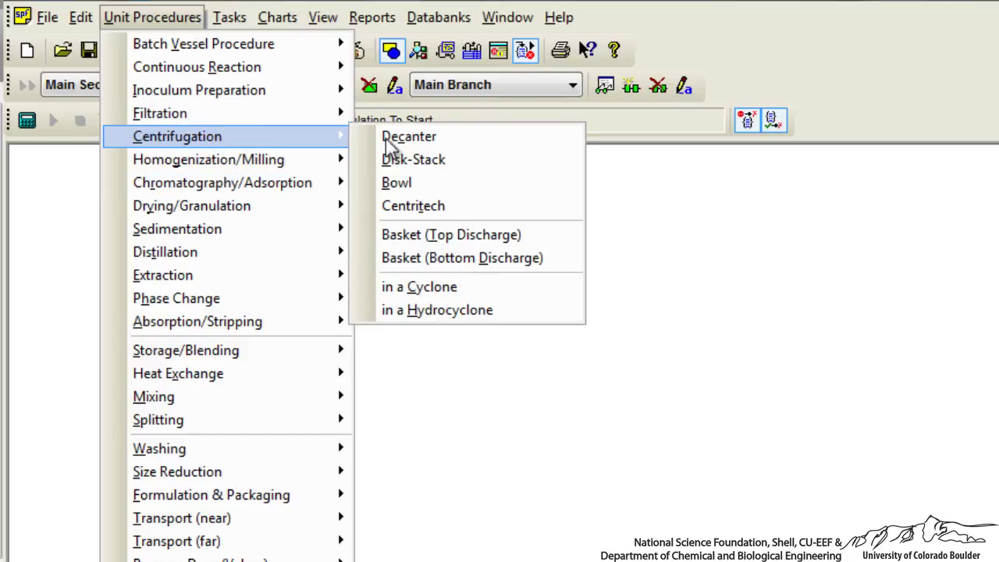
pyautogui.click(525, 310)
pyautogui.click(492, 380)
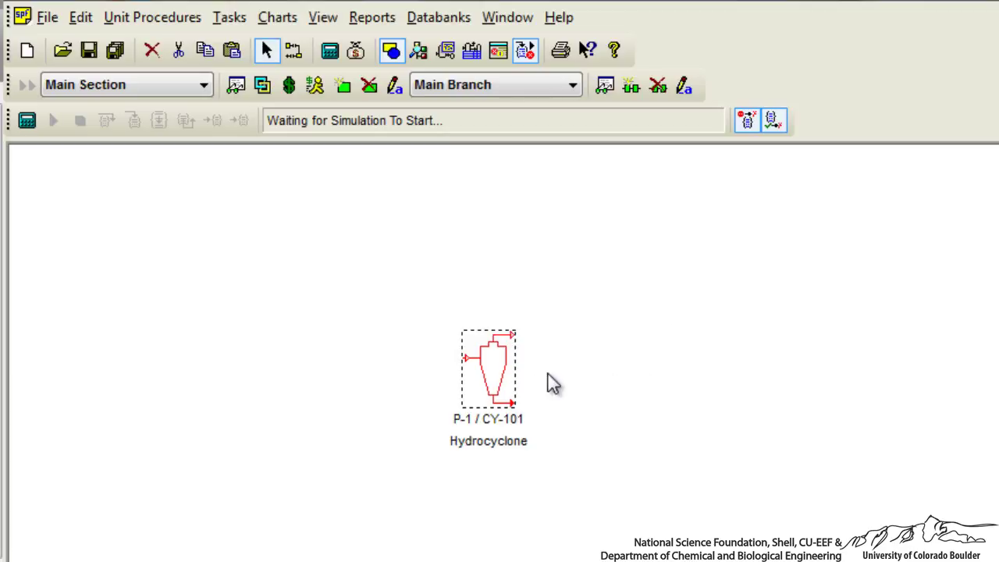
# Draw feed stream S-101 into the hydrocyclone and outlet streams S-102 and S-103 from it.
pyautogui.click(293, 50)
pyautogui.click(334, 357)
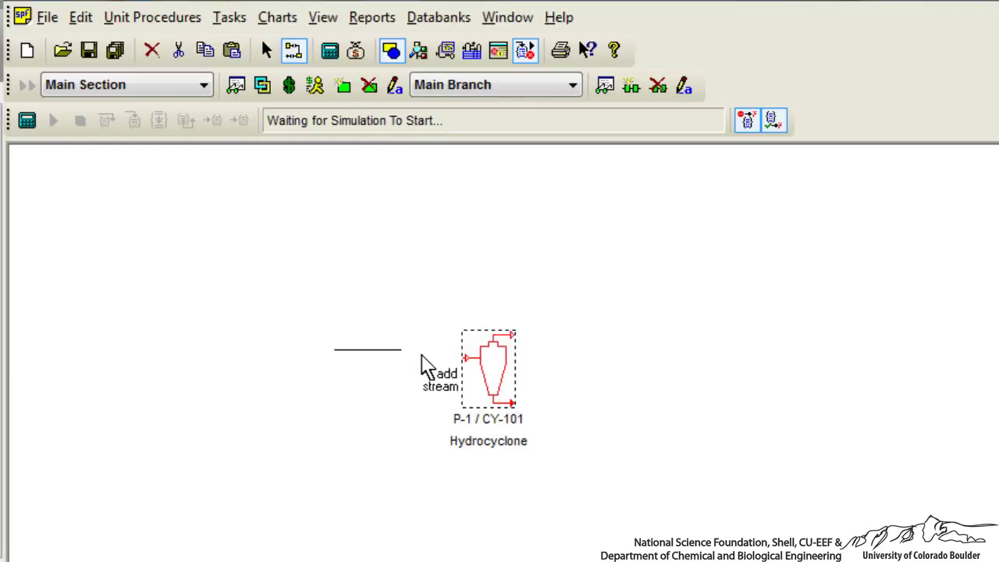
pyautogui.click(469, 357)
pyautogui.click(513, 336)
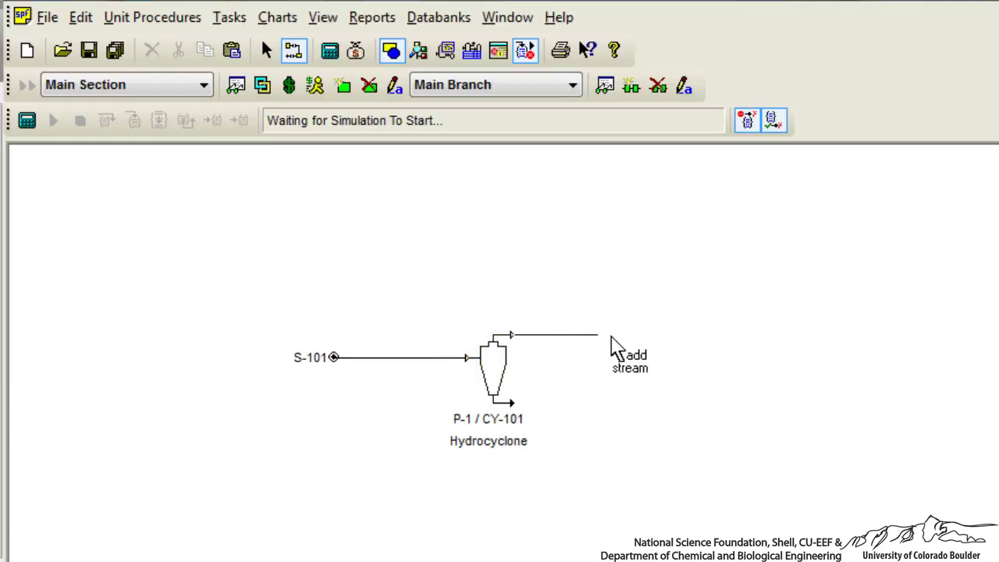
pyautogui.click(624, 334)
pyautogui.click(515, 403)
pyautogui.click(641, 402)
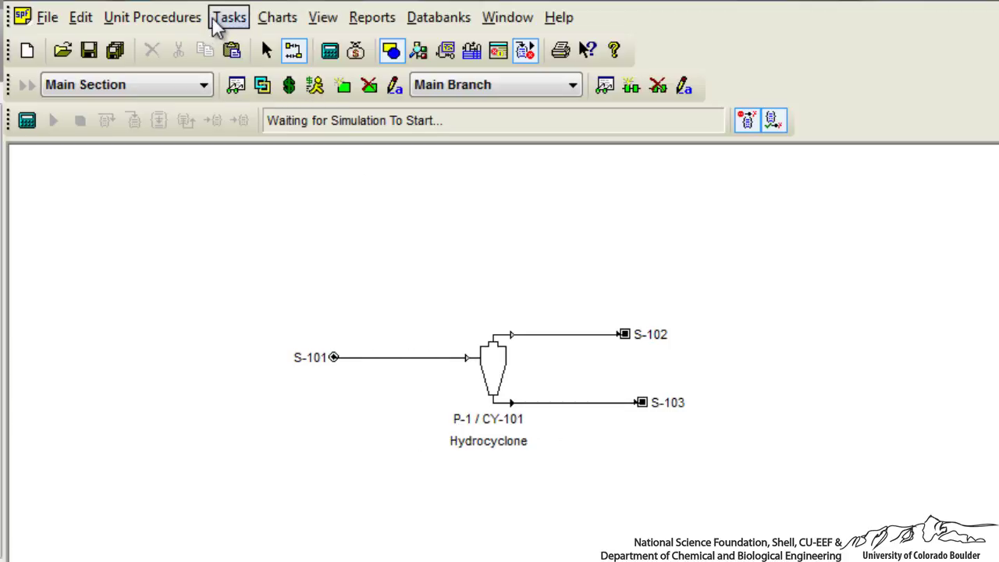
# Open the Register/Edit Pure Components window and scroll through the databank component list.
pyautogui.click(226, 22)
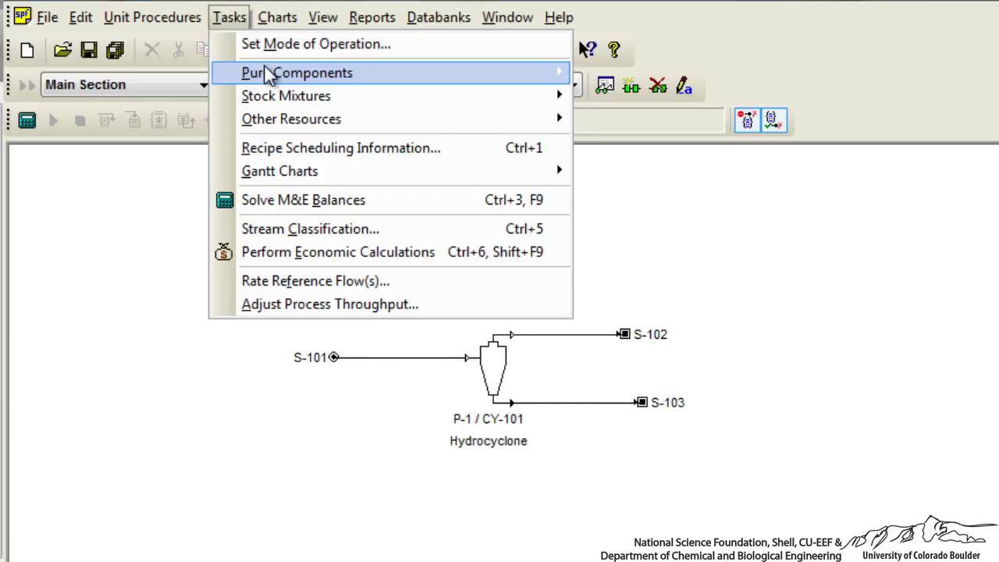
pyautogui.moveTo(272, 73)
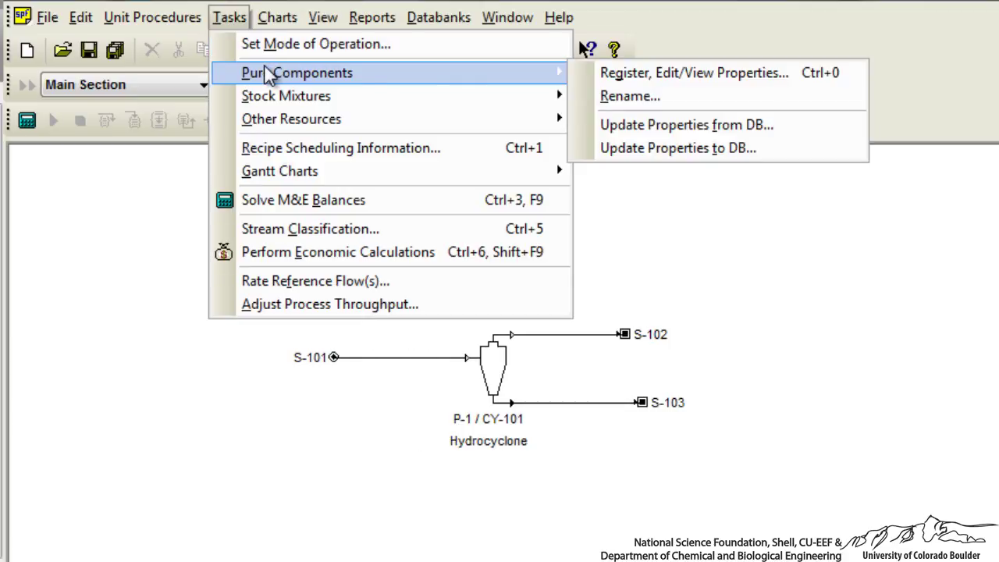
pyautogui.click(650, 78)
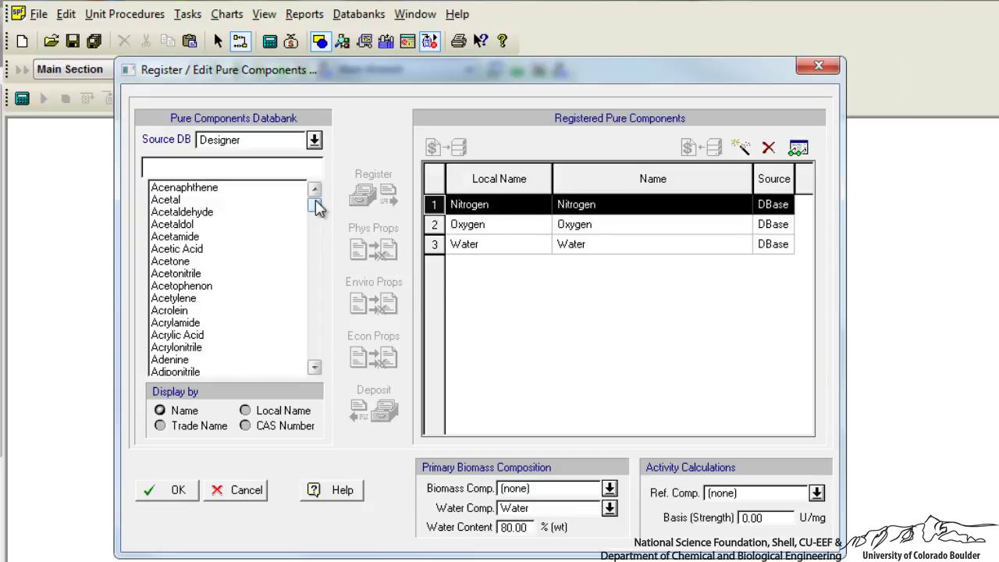
pyautogui.moveTo(317, 205); pyautogui.dragTo(325, 218)
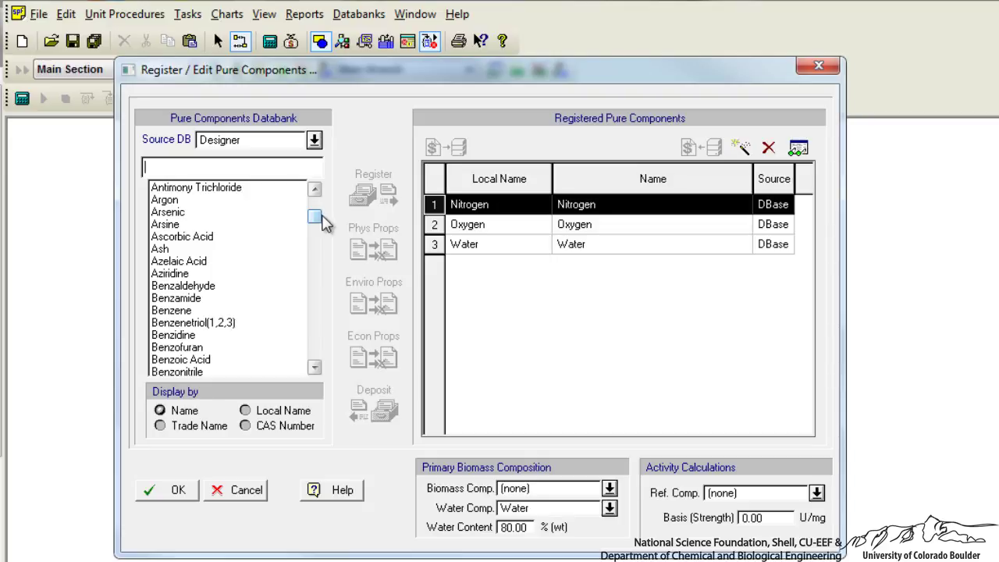
pyautogui.scroll(1, 323, 221)
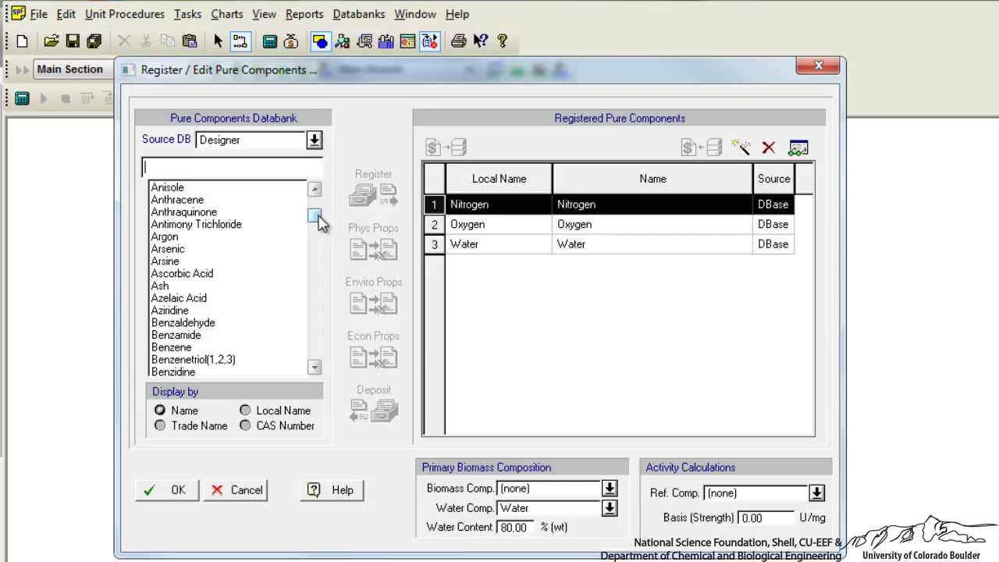
pyautogui.scroll(1, 326, 222)
pyautogui.scroll(-1, 329, 223)
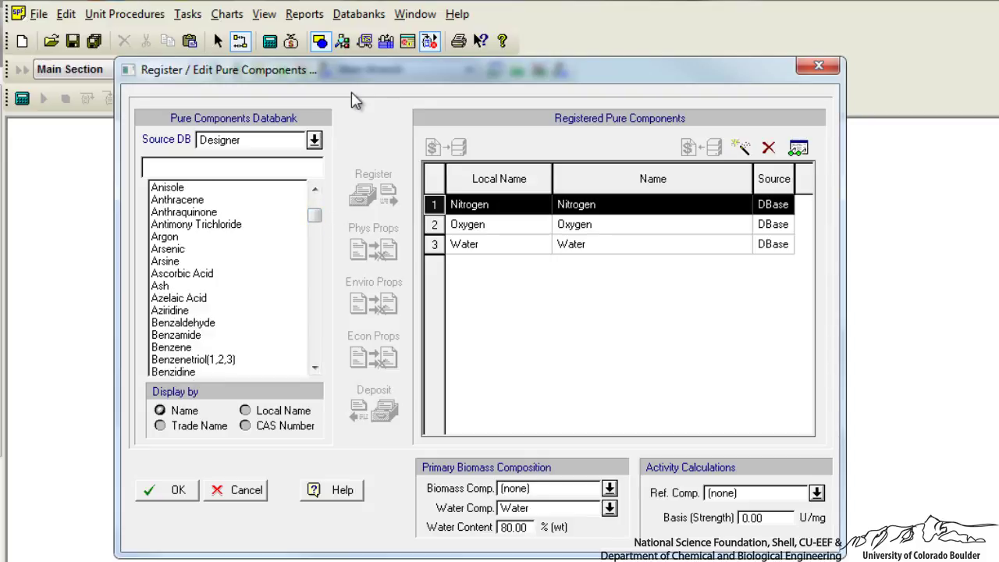
# Register Biomass from the databank as a pure component.
pyautogui.moveTo(323, 215); pyautogui.dragTo(325, 225)
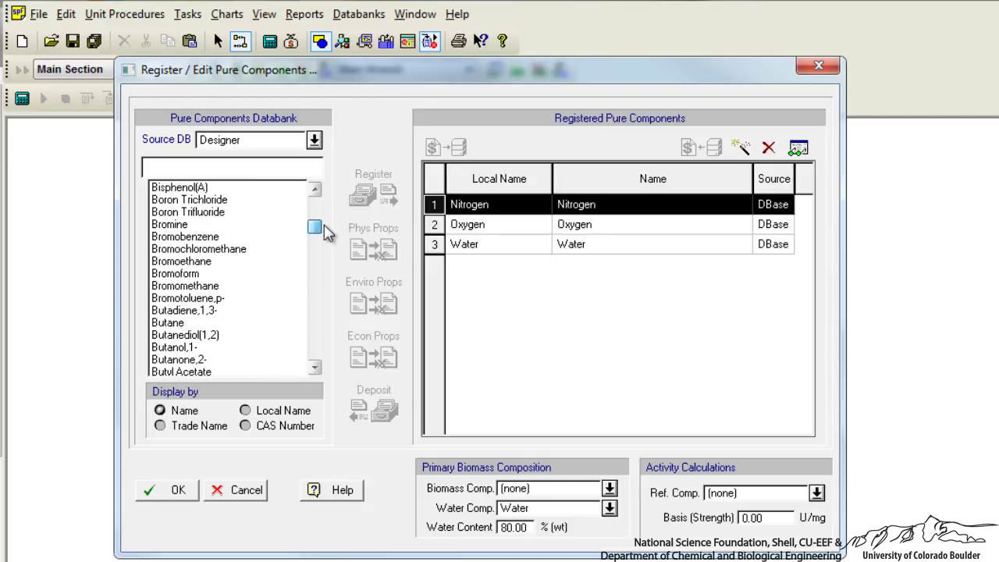
pyautogui.scroll(2, 301, 234)
pyautogui.click(250, 212)
pyautogui.click(362, 196)
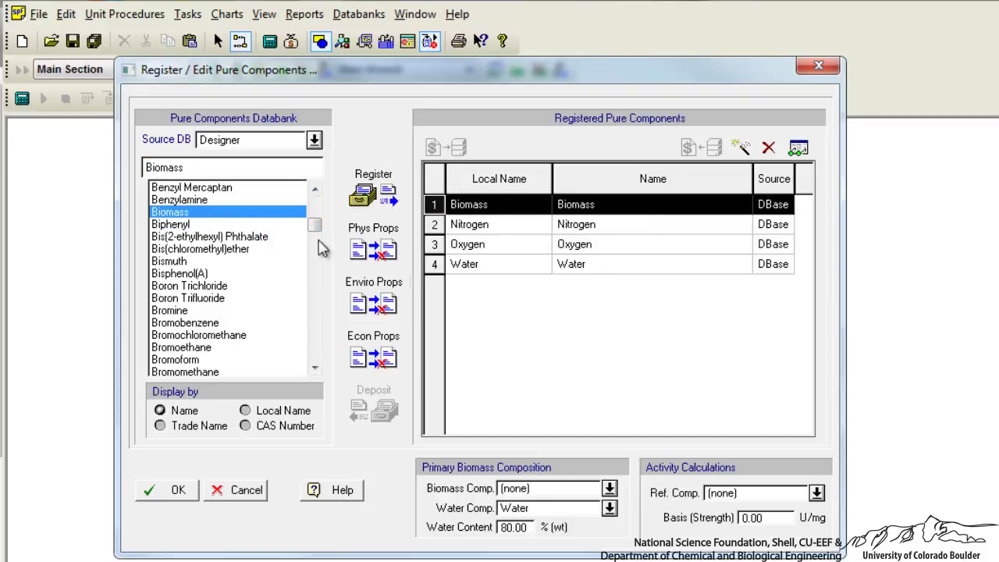
# Register Soybean Oil, dismissing the missing vapor pressure warning.
pyautogui.moveTo(319, 235); pyautogui.dragTo(326, 333)
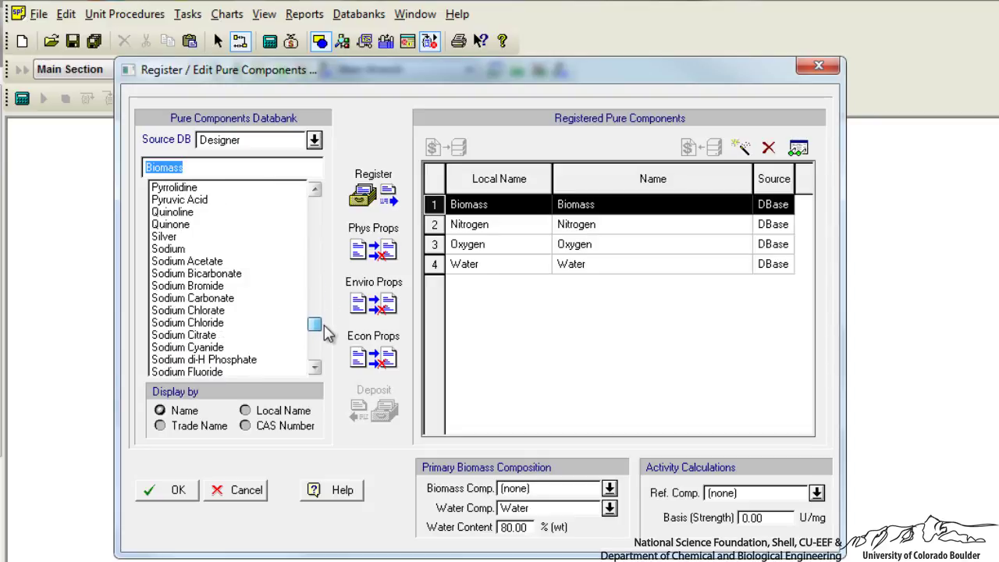
pyautogui.click(315, 368)
pyautogui.scroll(-5, 316, 320)
pyautogui.click(223, 288)
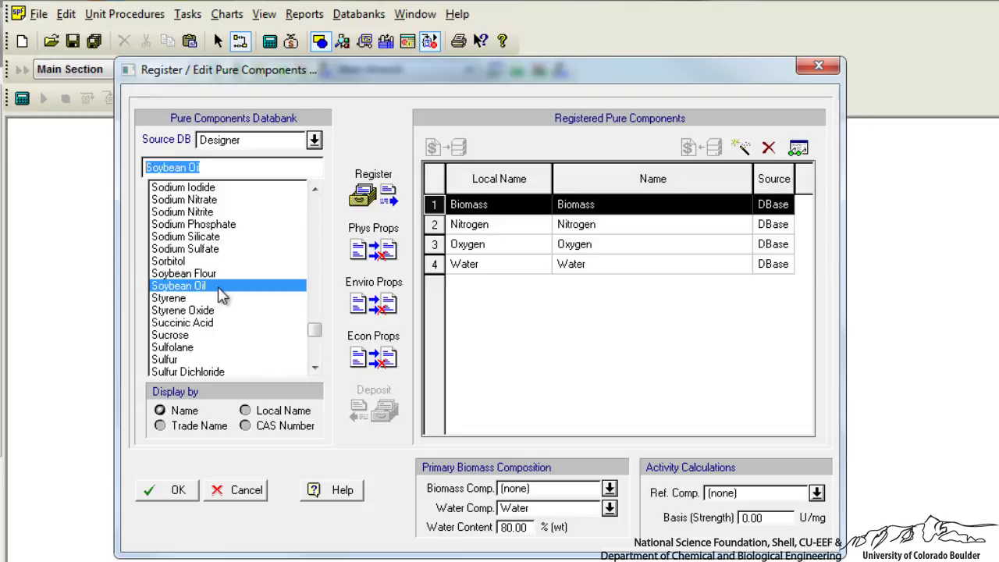
pyautogui.click(372, 194)
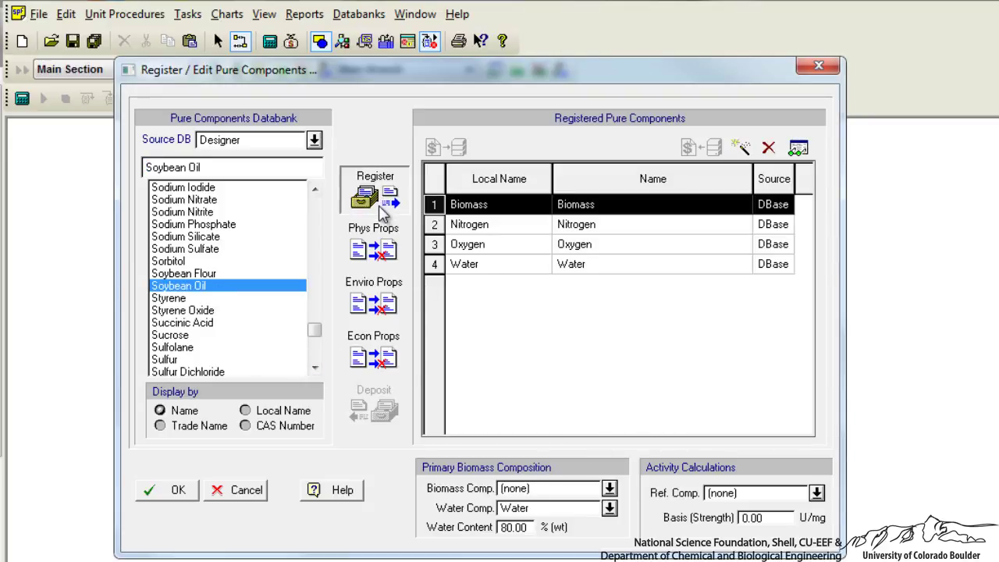
pyautogui.click(589, 394)
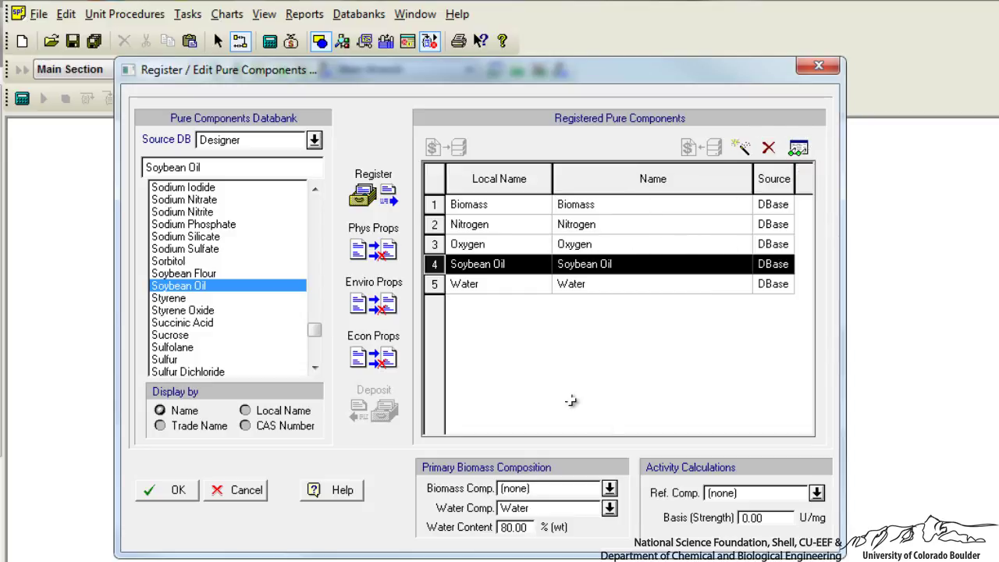
# Make Biomass the primary biomass component and confirm the registrations.
pyautogui.click(609, 490)
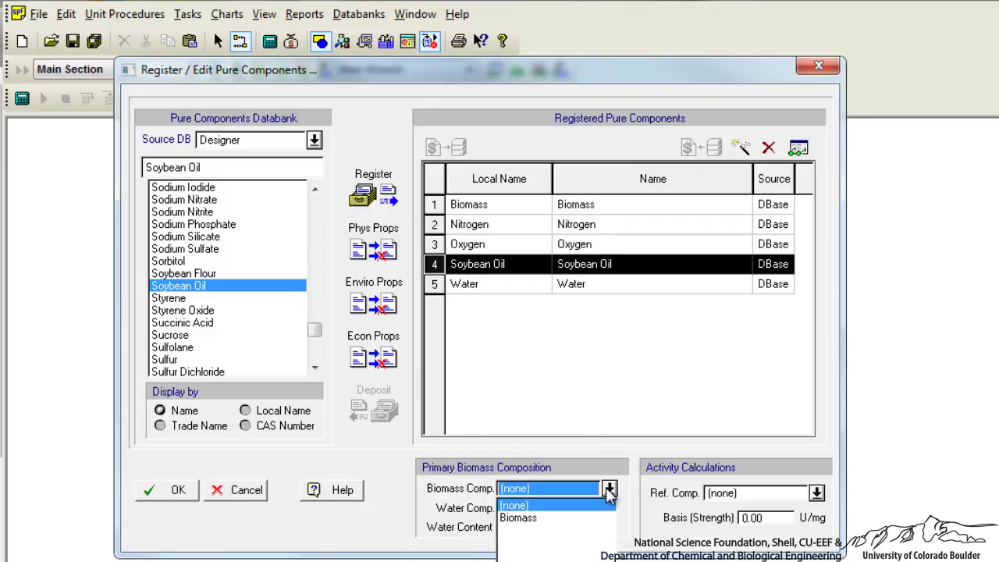
pyautogui.click(551, 519)
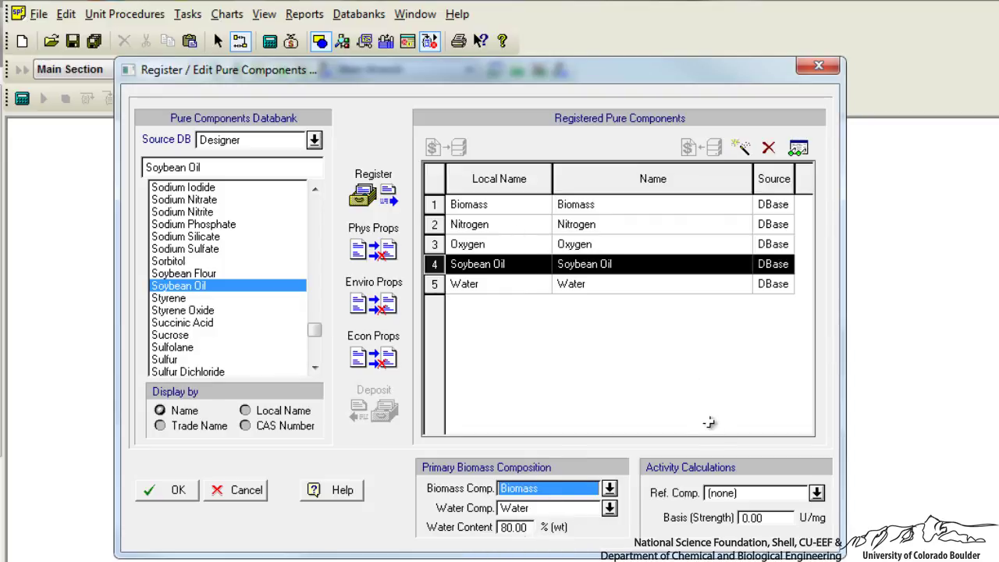
pyautogui.click(156, 498)
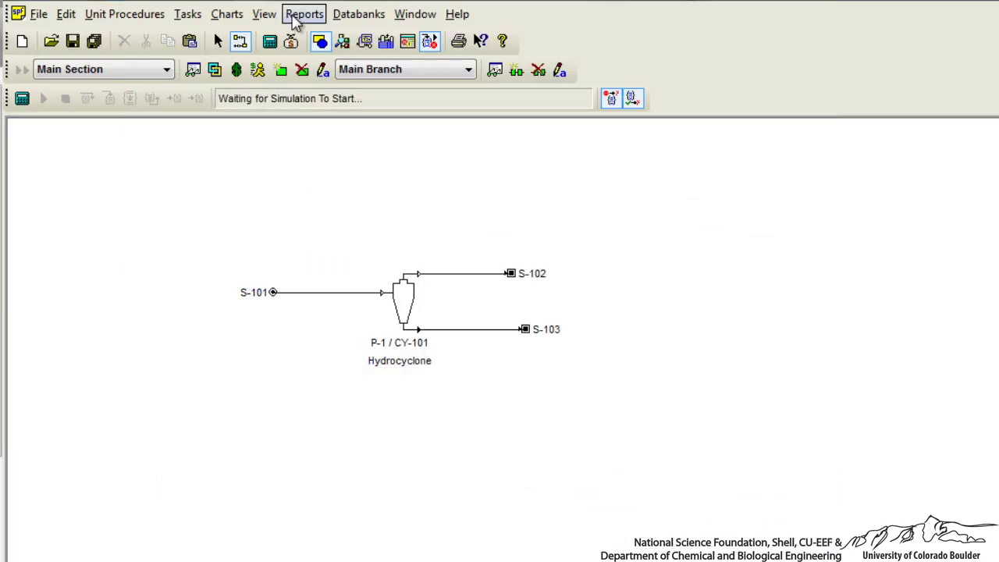
# Add a new stock mixture named 'Algae Cells' in the Stock Mixtures registry.
pyautogui.click(187, 14)
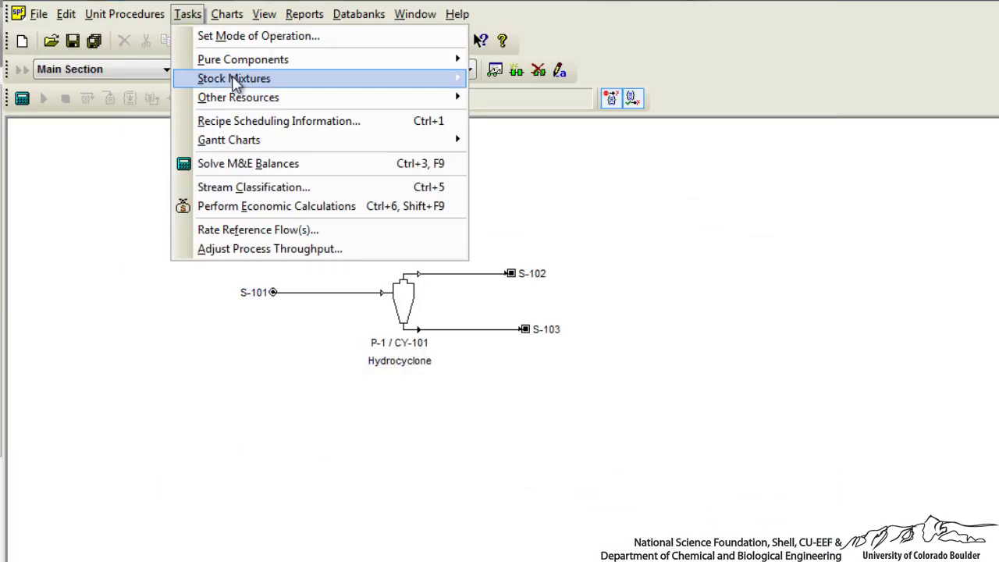
pyautogui.moveTo(237, 84)
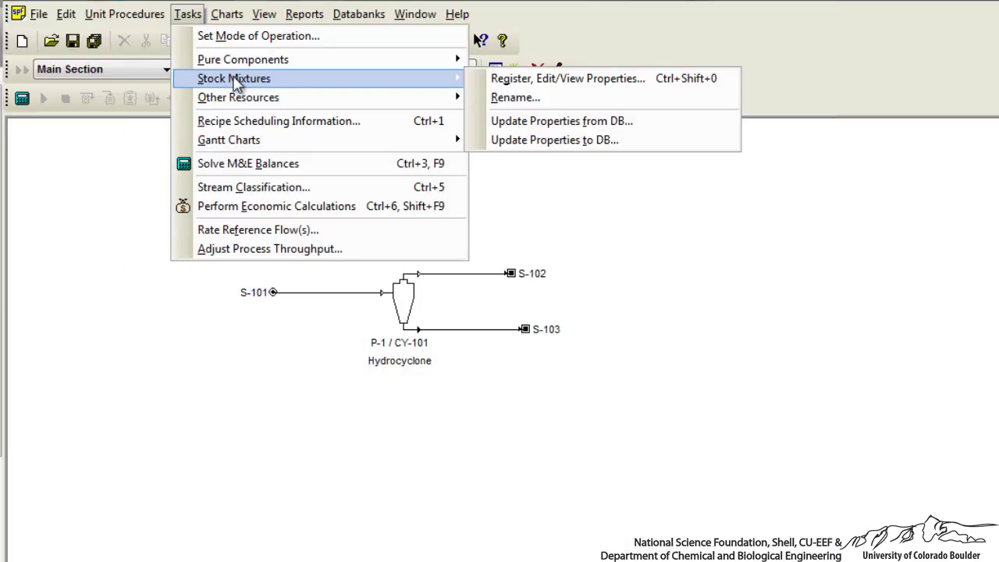
pyautogui.click(515, 81)
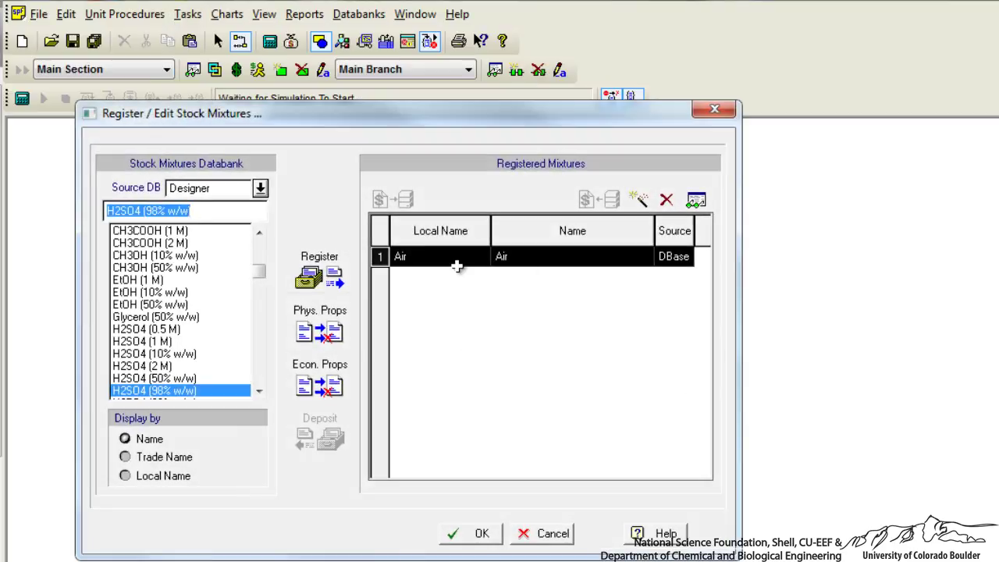
pyautogui.click(639, 201)
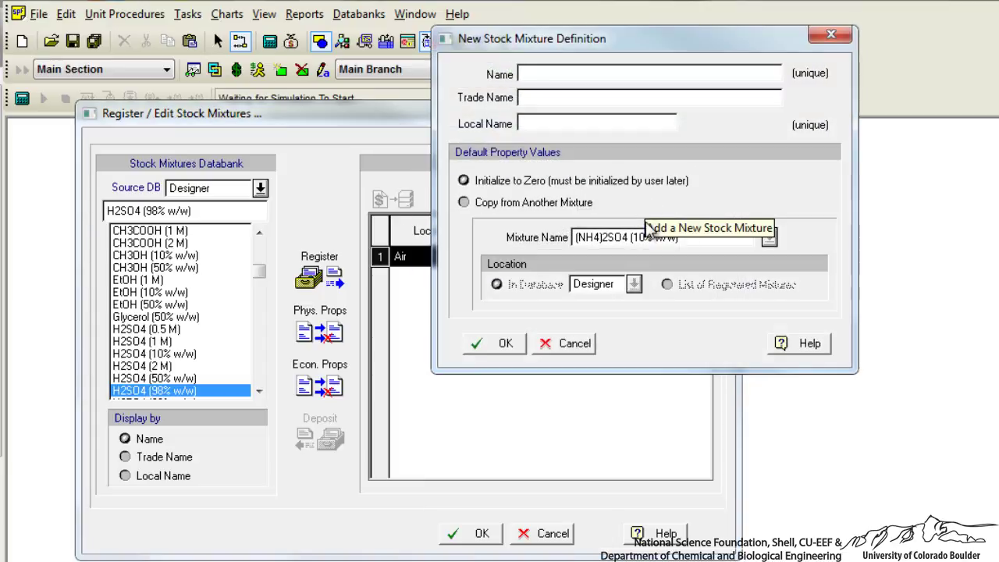
pyautogui.write('Algae Cells')
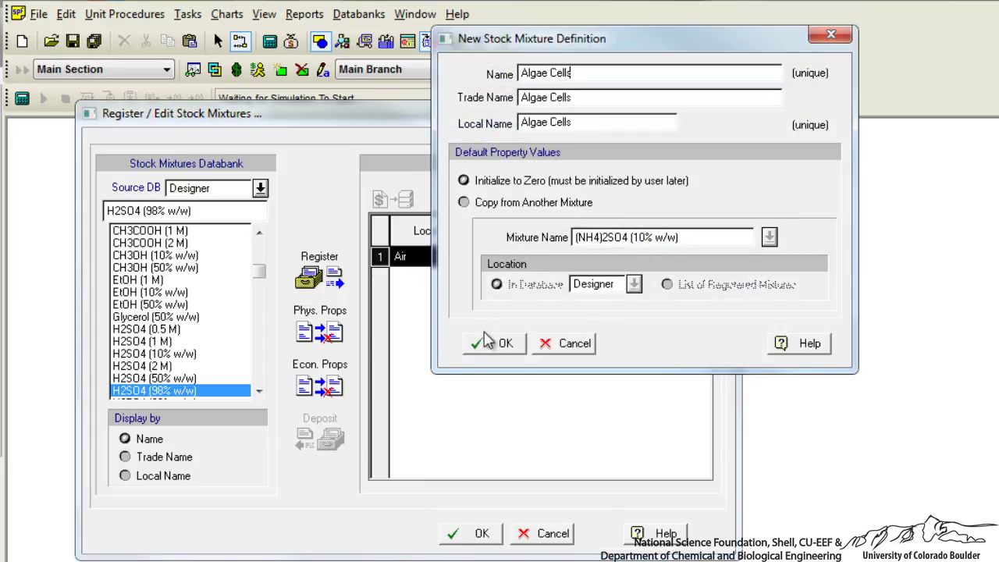
pyautogui.click(500, 344)
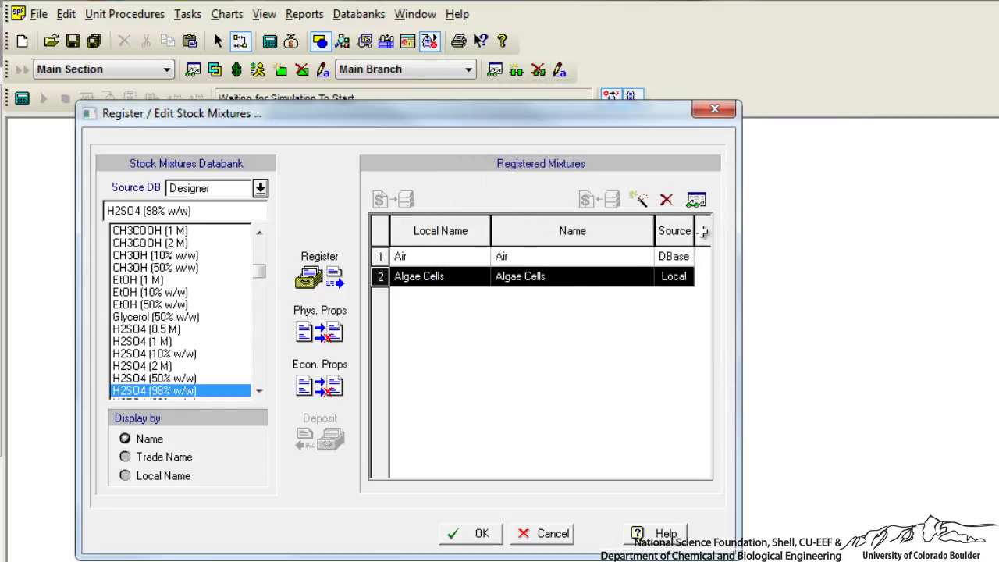
# Add Biomass, Water and Soybean Oil as ingredients of the Algae Cells mixture.
pyautogui.click(697, 203)
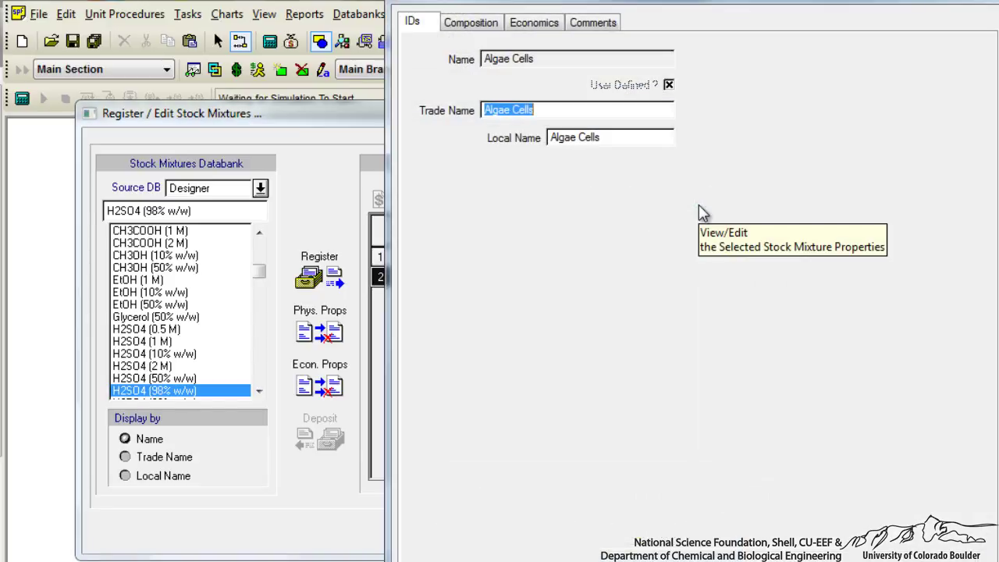
pyautogui.click(480, 29)
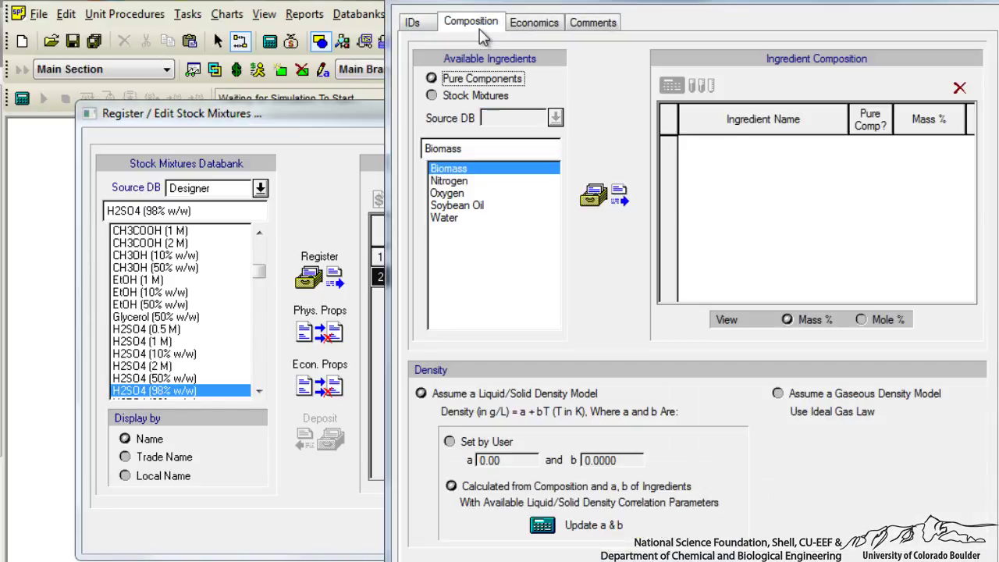
pyautogui.click(502, 81)
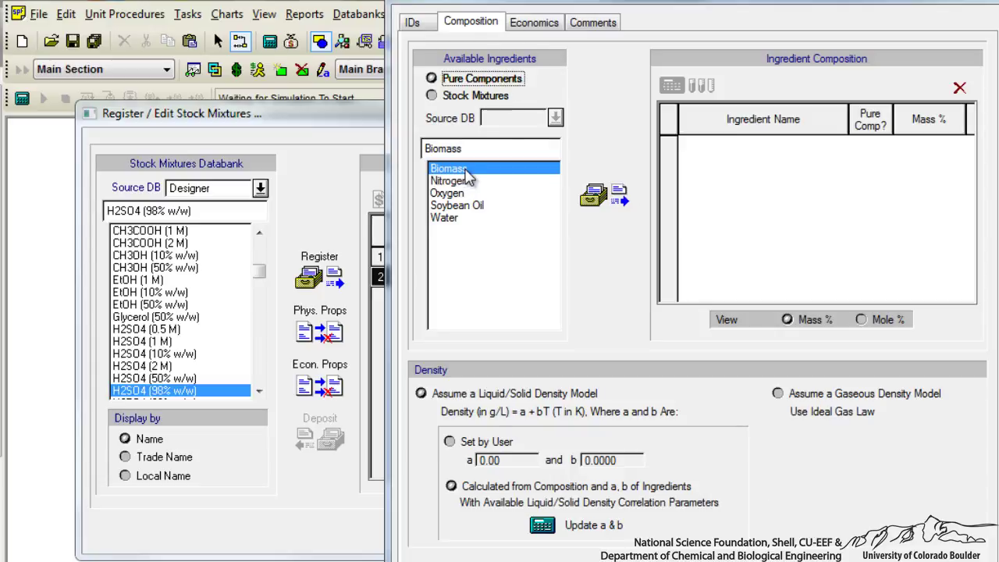
pyautogui.click(600, 195)
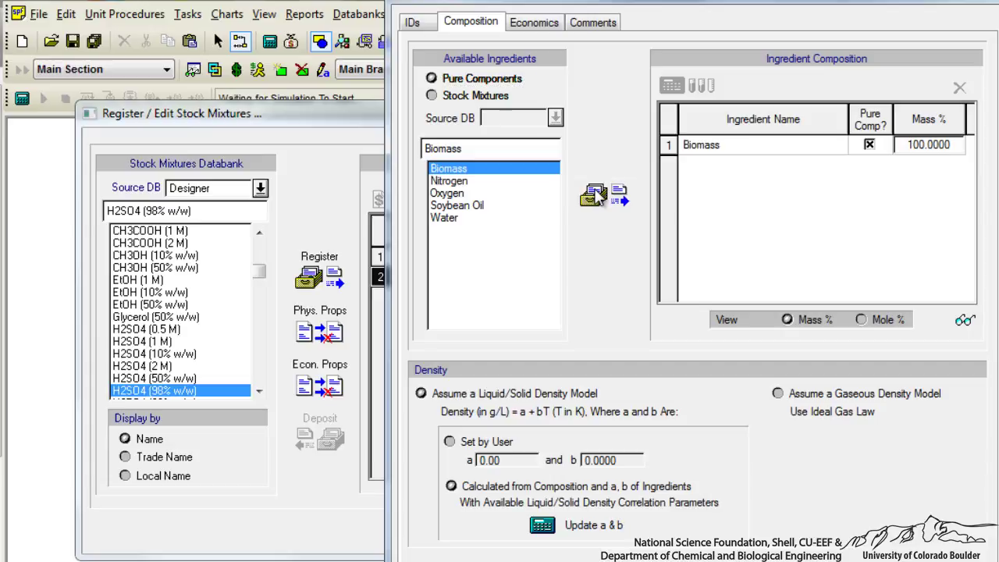
pyautogui.click(518, 219)
pyautogui.click(604, 198)
pyautogui.click(519, 205)
pyautogui.click(598, 196)
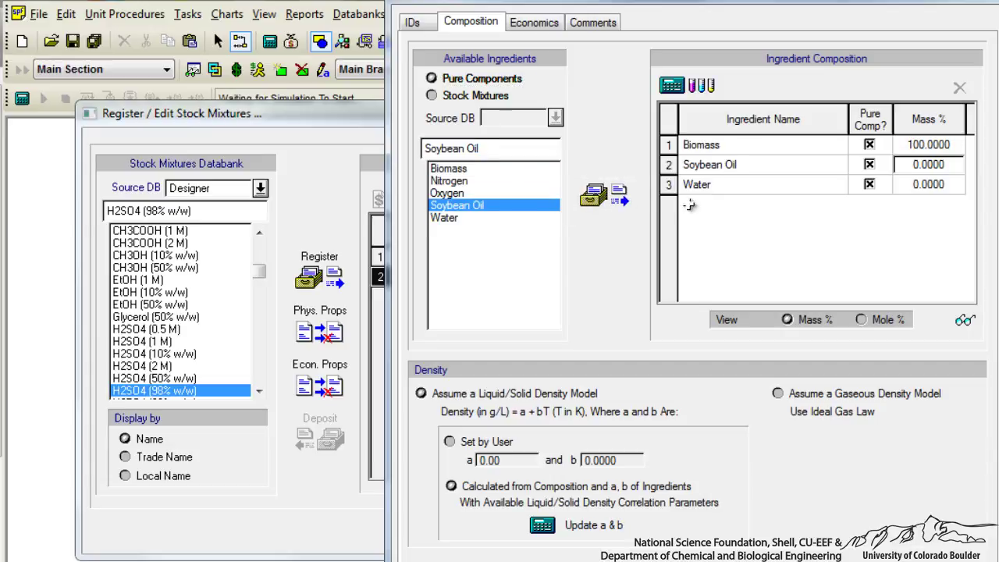
# Set mass percentages to 50 Biomass, 20 Soybean Oil and 30 Water, and save.
pyautogui.click(932, 164)
pyautogui.click(932, 165)
pyautogui.write('2')
pyautogui.press('Return')
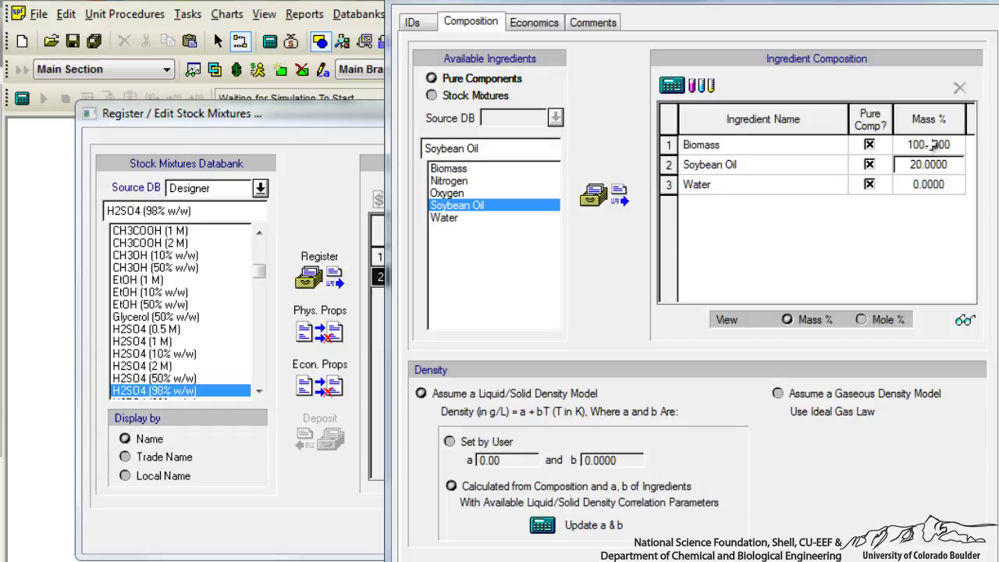
pyautogui.click(930, 145)
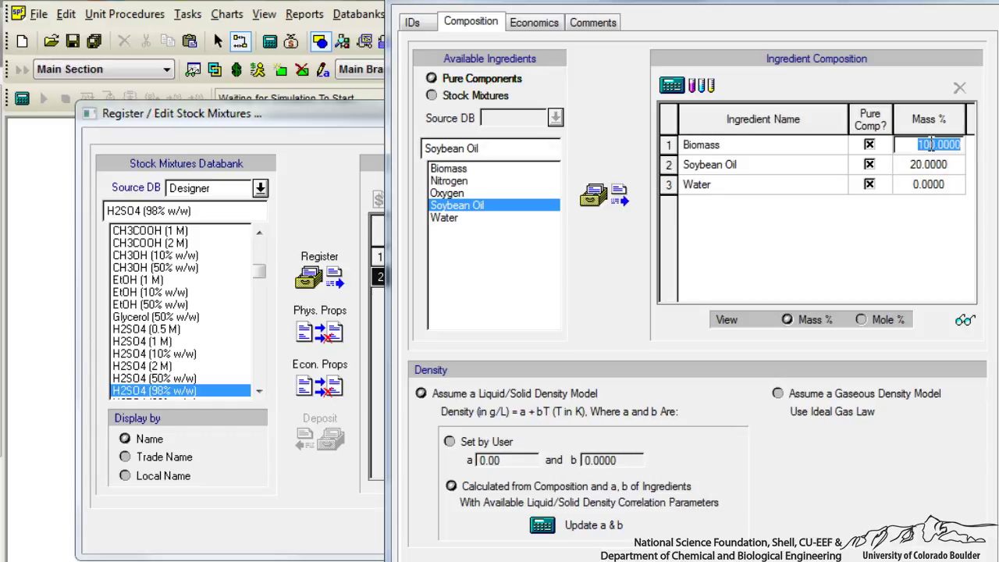
pyautogui.write('50')
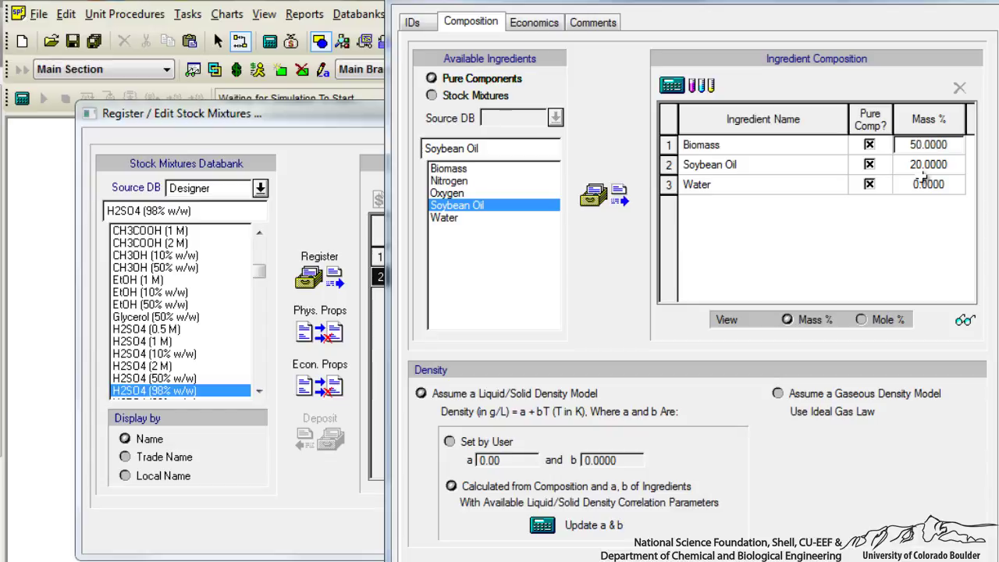
pyautogui.click(926, 184)
pyautogui.write('3')
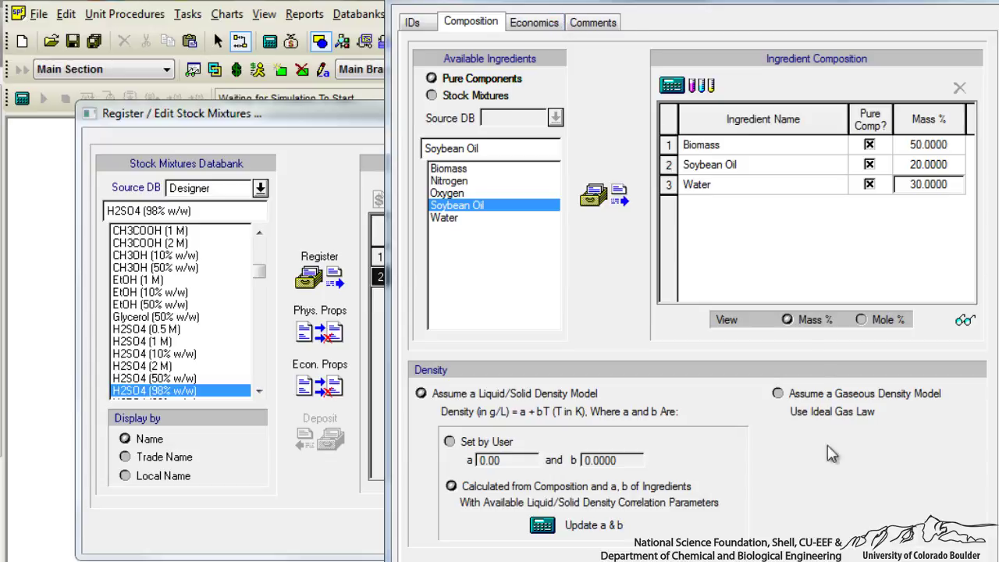
pyautogui.press('Return')
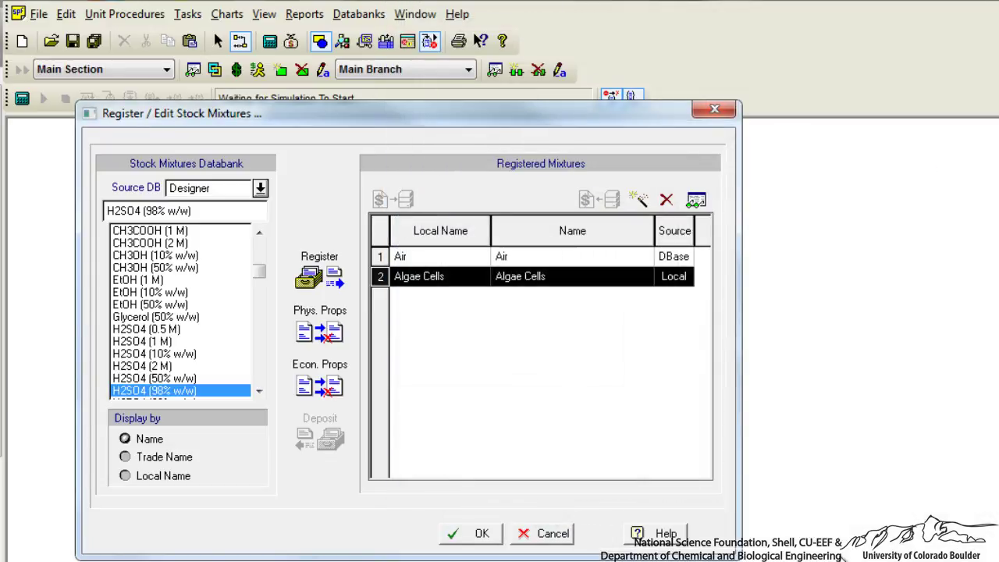
# Add Algae Cells to feed stream S-101 at 100 kg/batch.
pyautogui.click(480, 536)
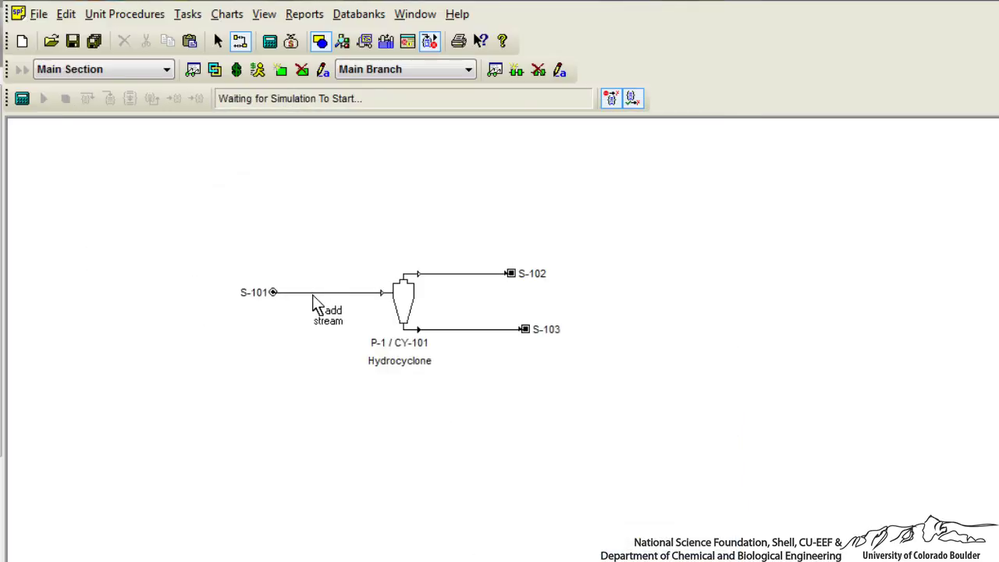
pyautogui.click(222, 42)
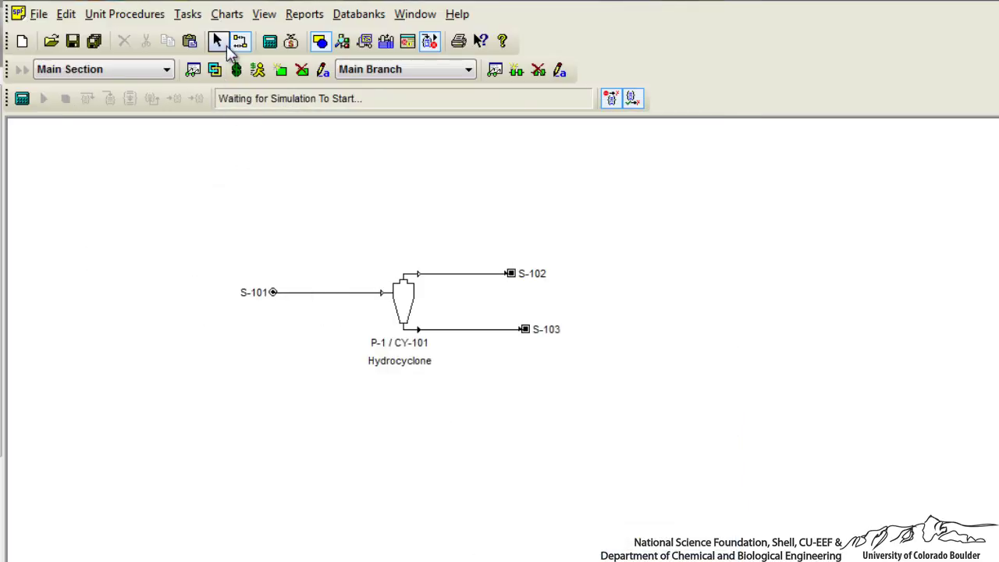
pyautogui.click(301, 293)
pyautogui.doubleClick(303, 292)
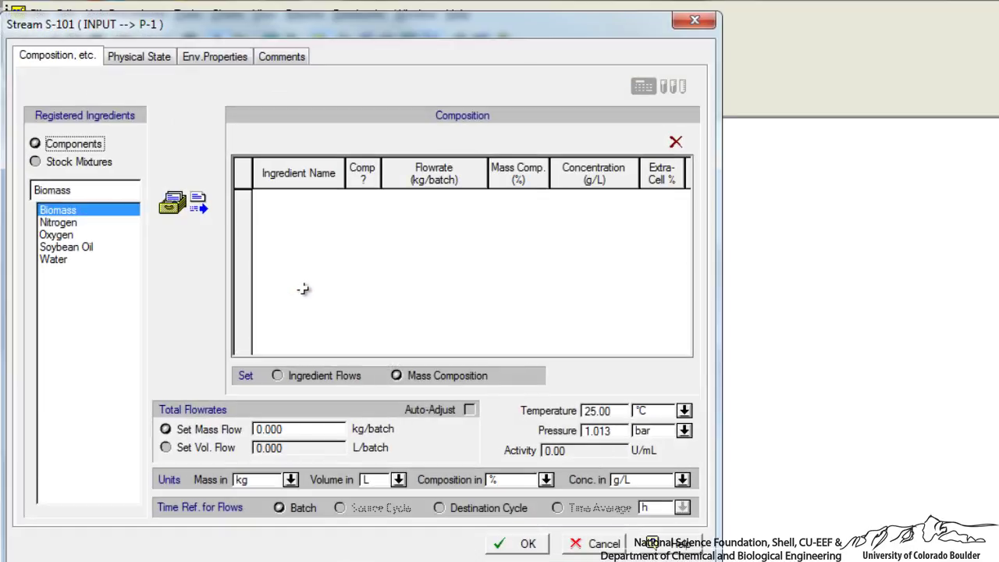
pyautogui.click(103, 162)
pyautogui.click(94, 222)
pyautogui.click(183, 203)
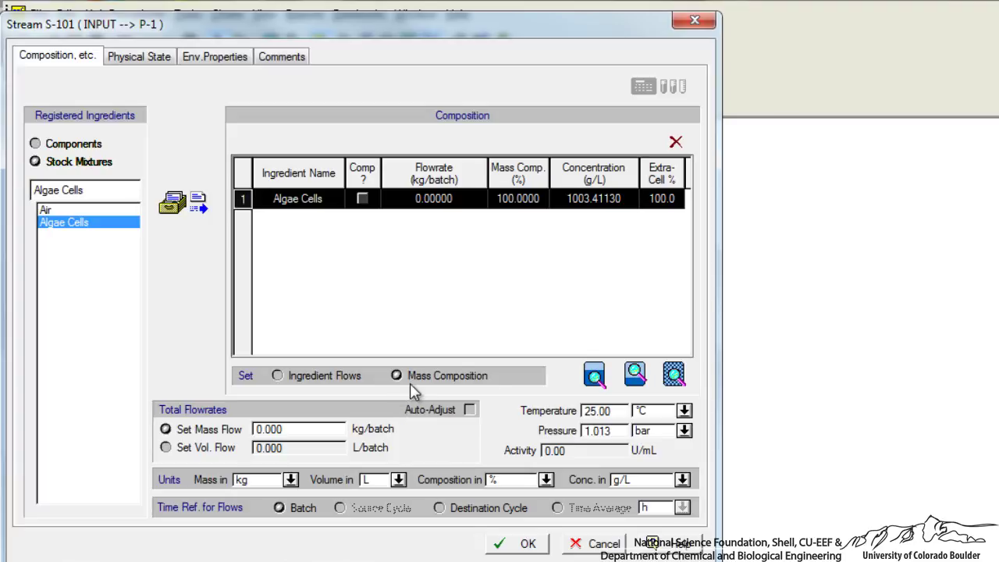
pyautogui.click(310, 380)
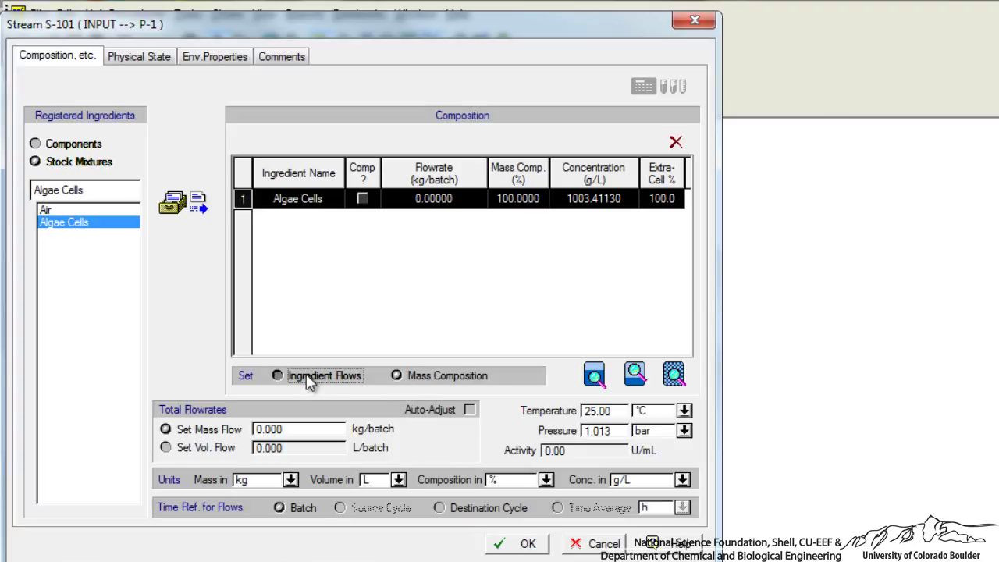
pyautogui.click(420, 197)
pyautogui.write('100')
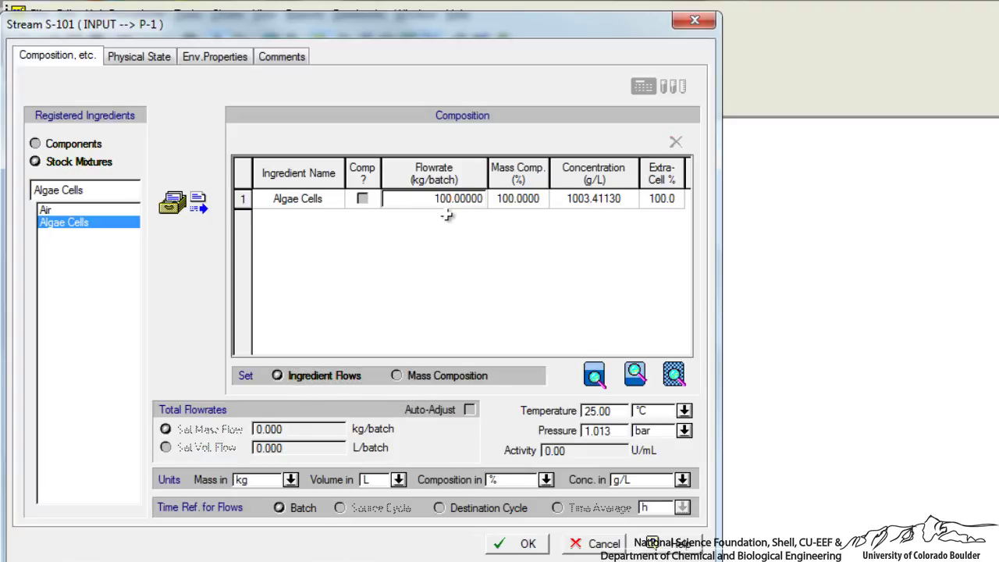
pyautogui.press('Tab')
# Add Water to S-101 at 1000 kg/batch and save the stream.
pyautogui.click(78, 146)
pyautogui.click(72, 259)
pyautogui.click(173, 203)
pyautogui.click(426, 219)
pyautogui.write('1000.00000')
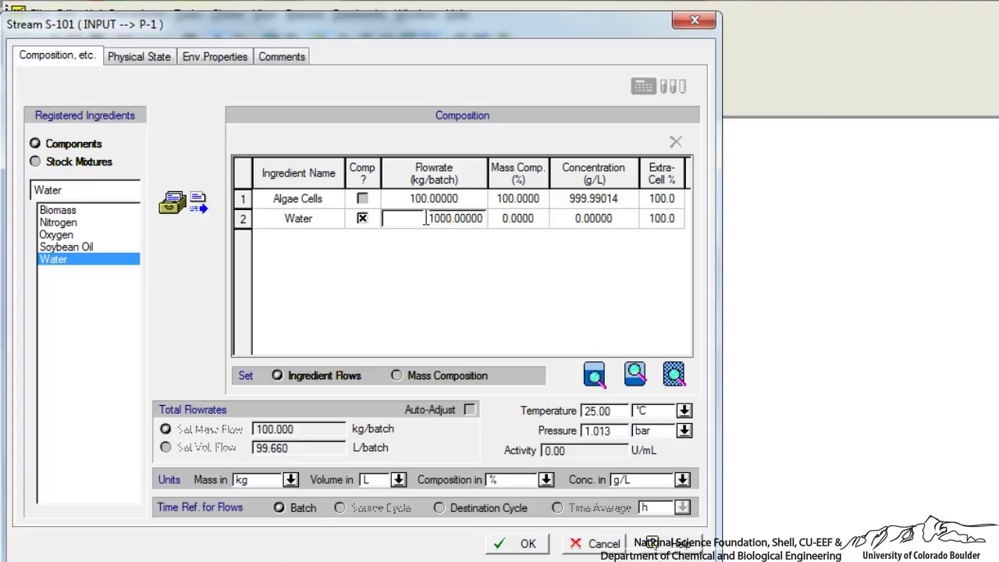
pyautogui.press('Return')
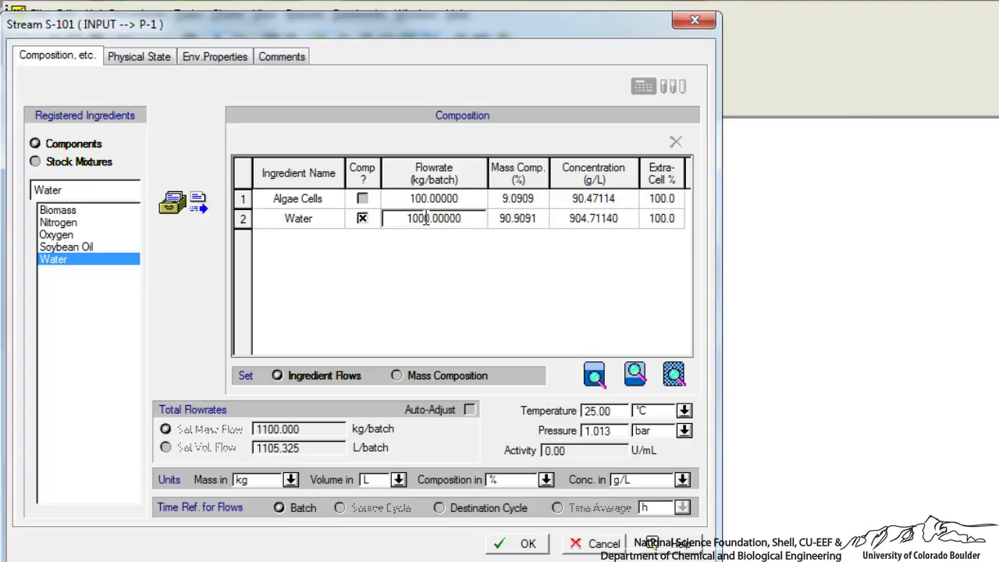
pyautogui.click(528, 543)
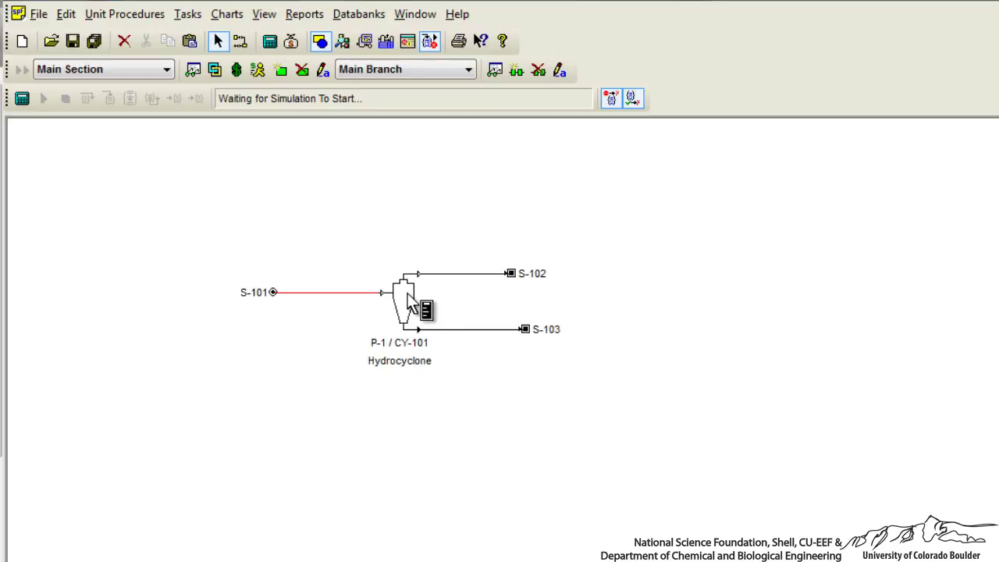
# Enter 80% particle removal for Biomass and Soybean Oil in the hydrocyclone's operation data.
pyautogui.click(408, 301)
pyautogui.rightClick(406, 294)
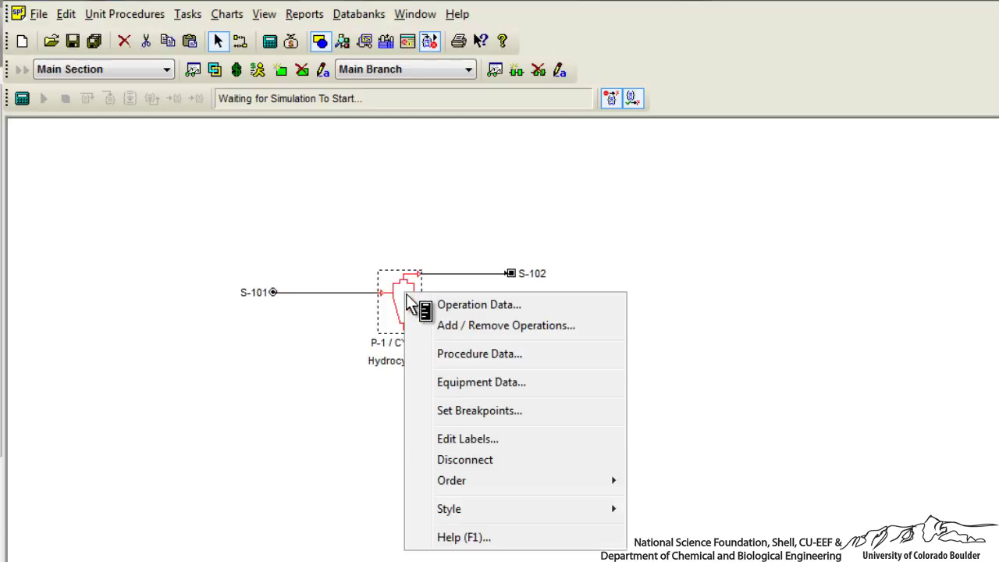
pyautogui.click(447, 304)
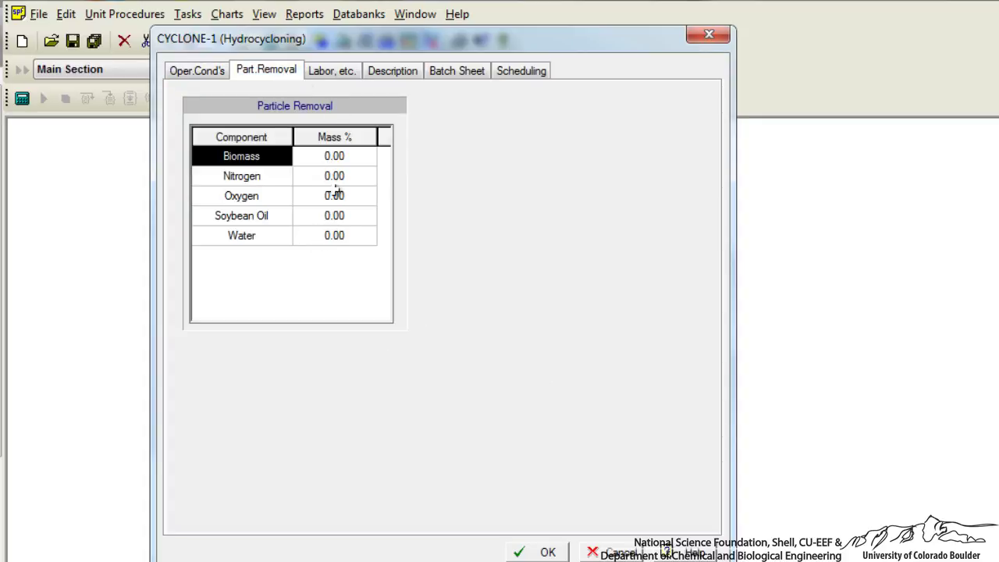
pyautogui.click(339, 157)
pyautogui.write('8')
pyautogui.click(343, 217)
pyautogui.write('8')
pyautogui.click(357, 237)
pyautogui.click(537, 553)
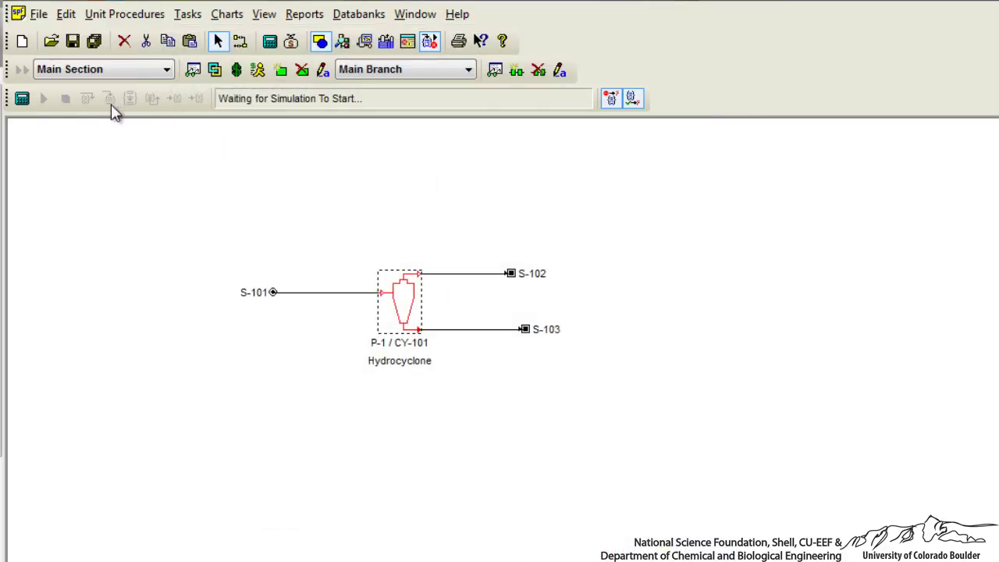
# Solve the mass and energy balances and check outlet S-102's results.
pyautogui.click(21, 98)
pyautogui.doubleClick(486, 274)
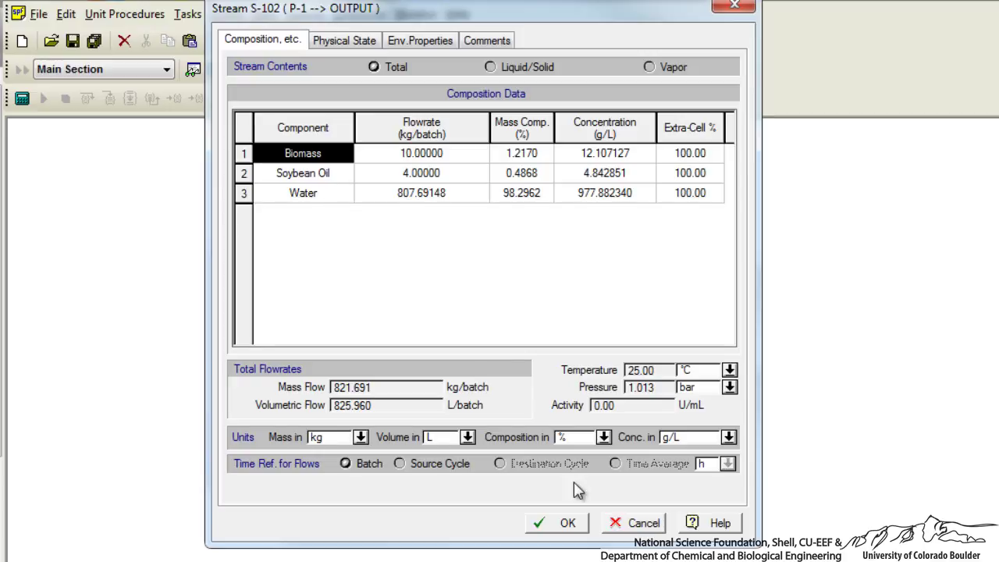
pyautogui.click(567, 523)
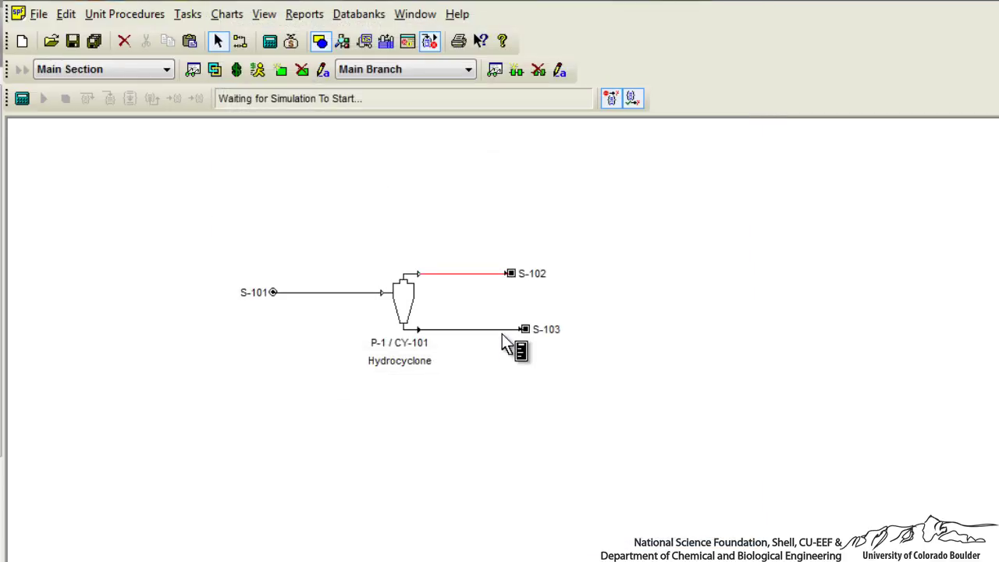
# Review S-103 and S-101, then recheck S-102: 10 kg Biomass, 4 kg Soybean Oil, 807.69 kg Water.
pyautogui.doubleClick(504, 334)
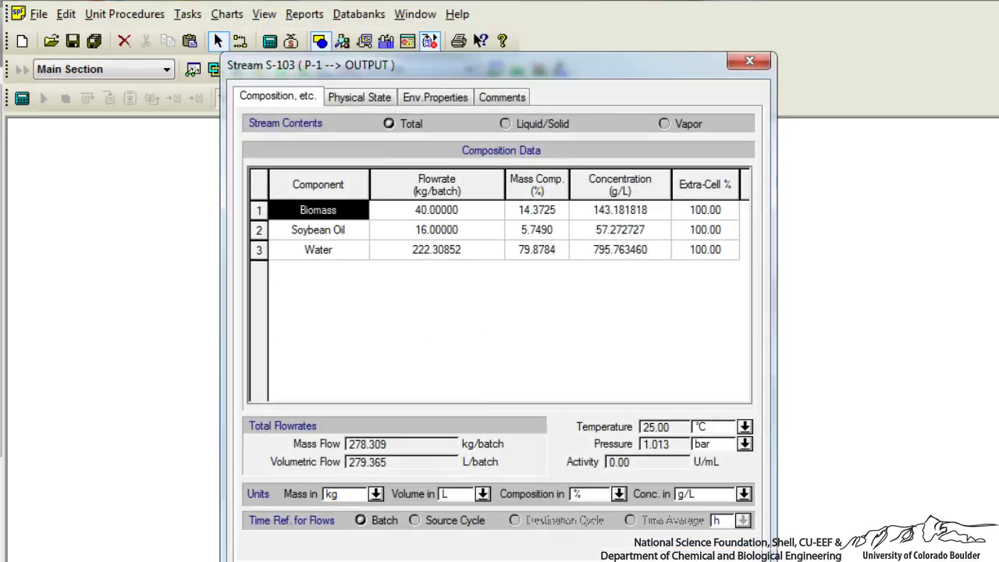
pyautogui.press('Return')
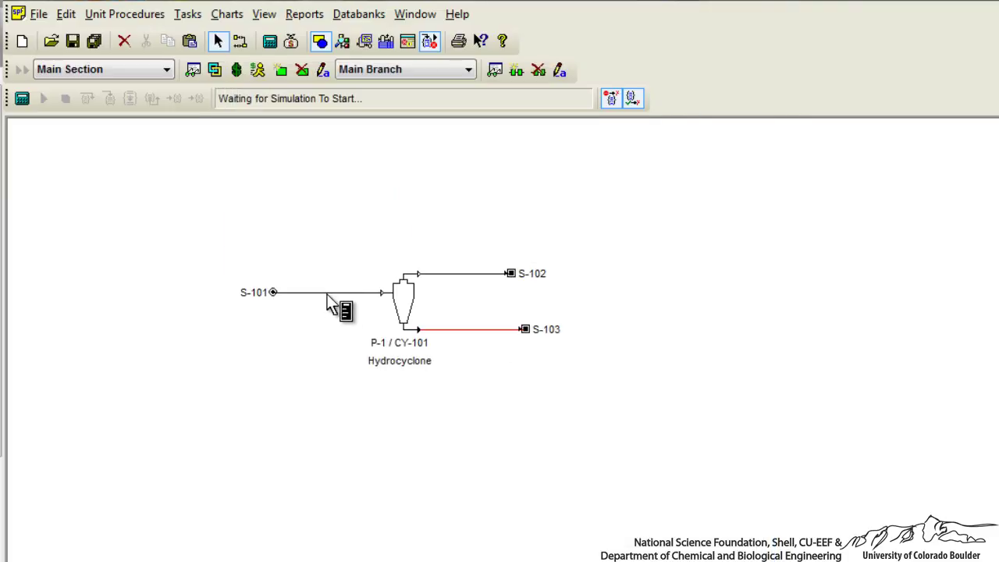
pyautogui.doubleClick(327, 295)
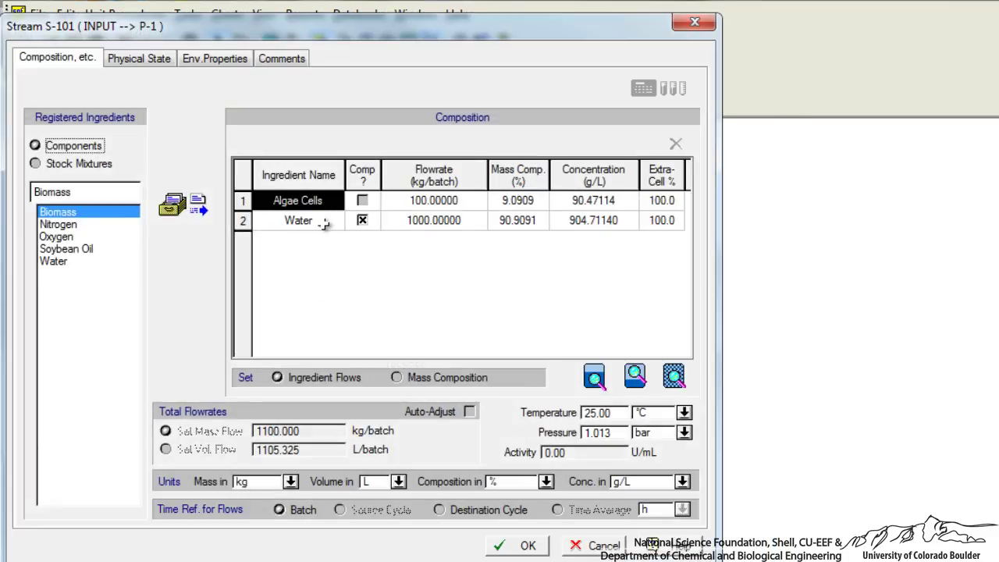
pyautogui.click(529, 545)
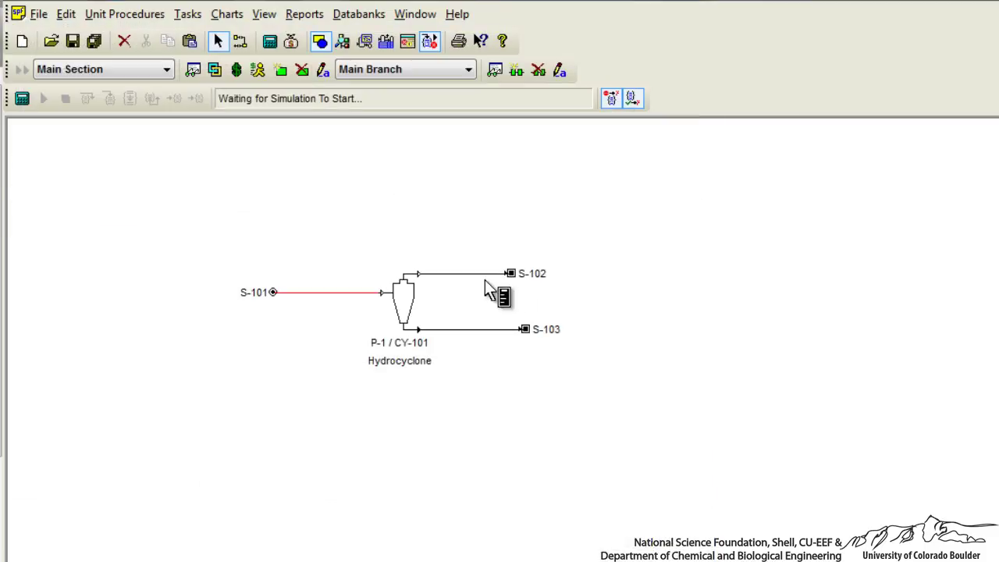
pyautogui.doubleClick(473, 274)
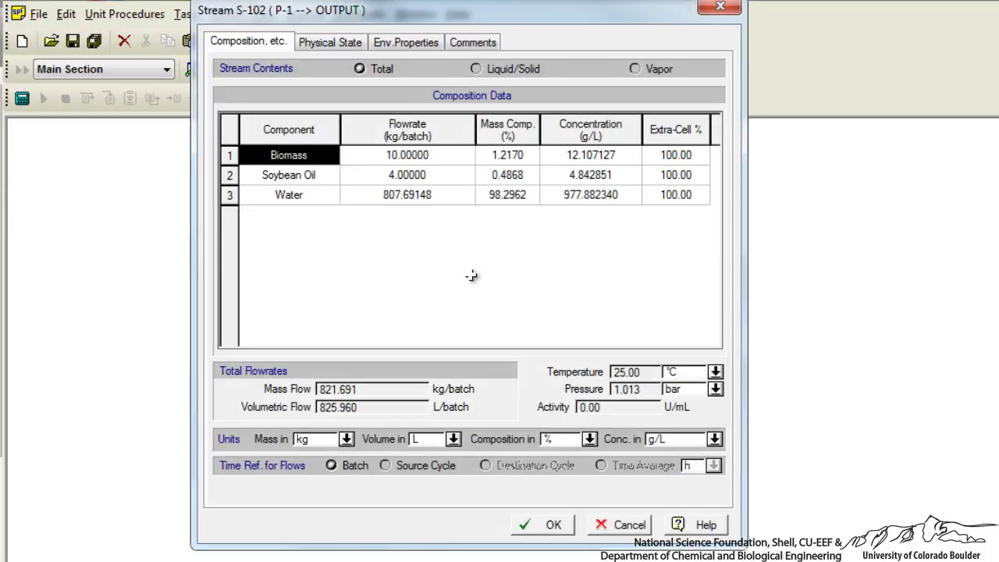
pyautogui.click(550, 525)
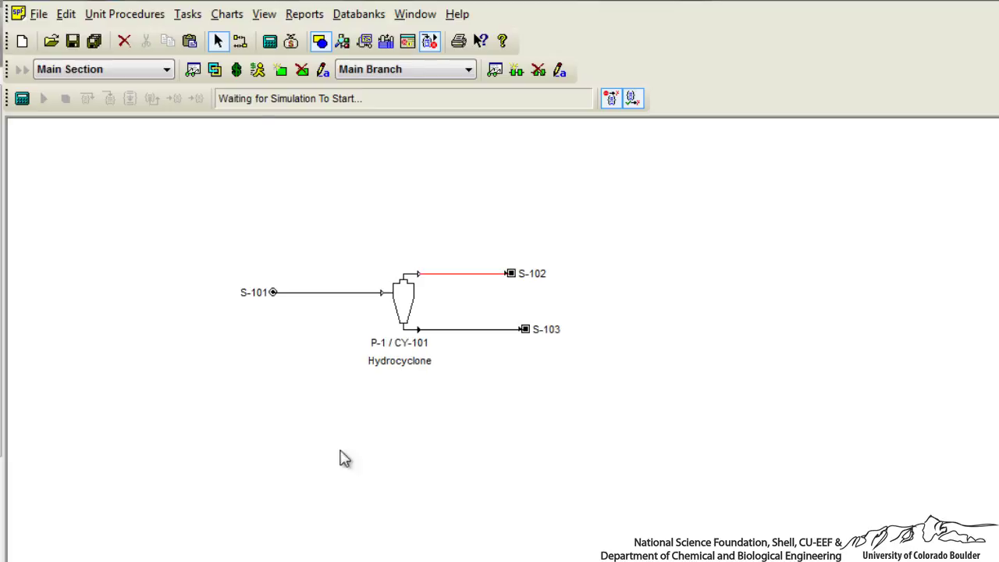
# Show the Tasks > Stock Mixtures submenu.
pyautogui.click(189, 22)
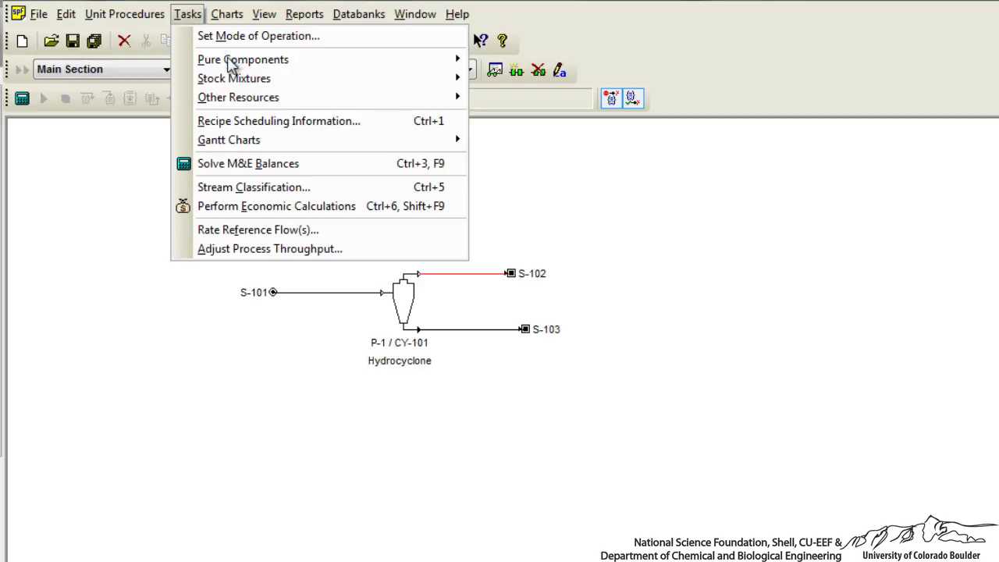
pyautogui.moveTo(239, 81)
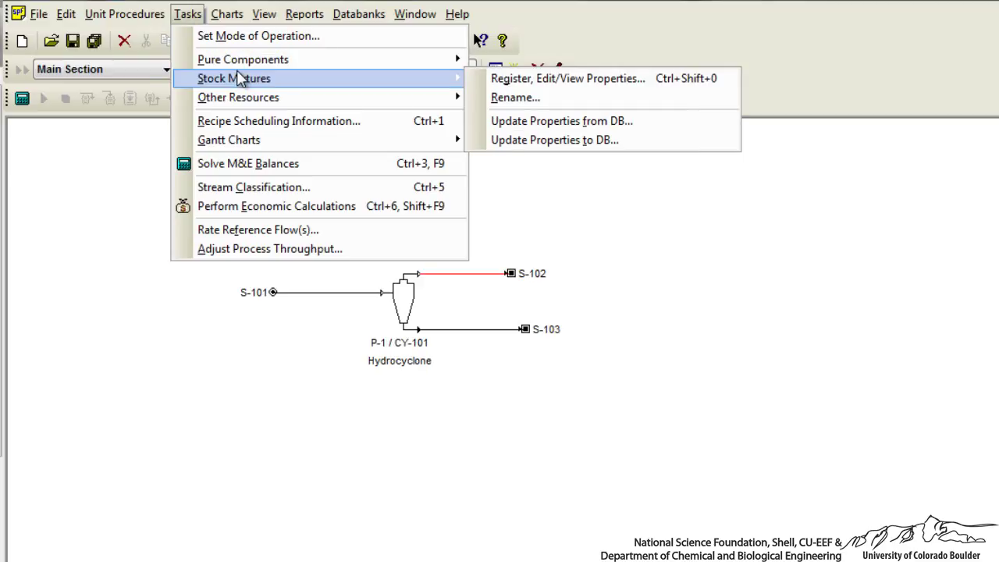